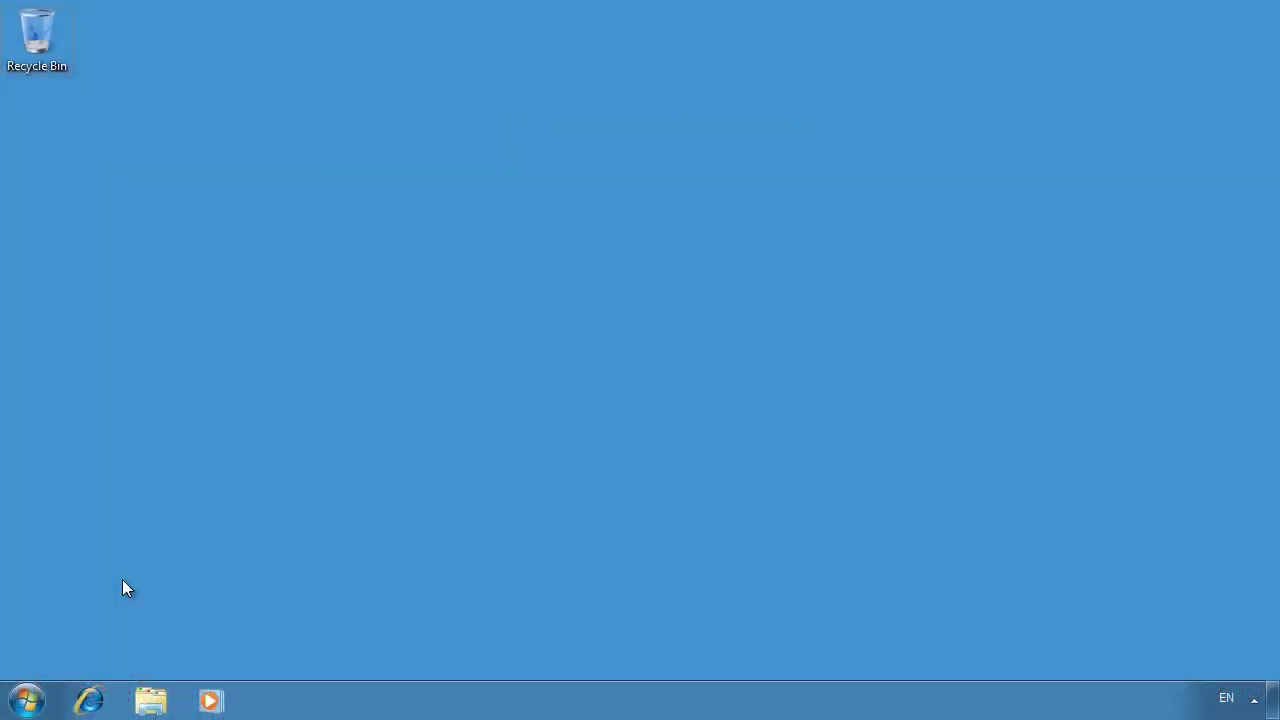
# Launch Disk Management via diskmgmt.msc from Start search and maximize its window
pyautogui.click(40, 708)
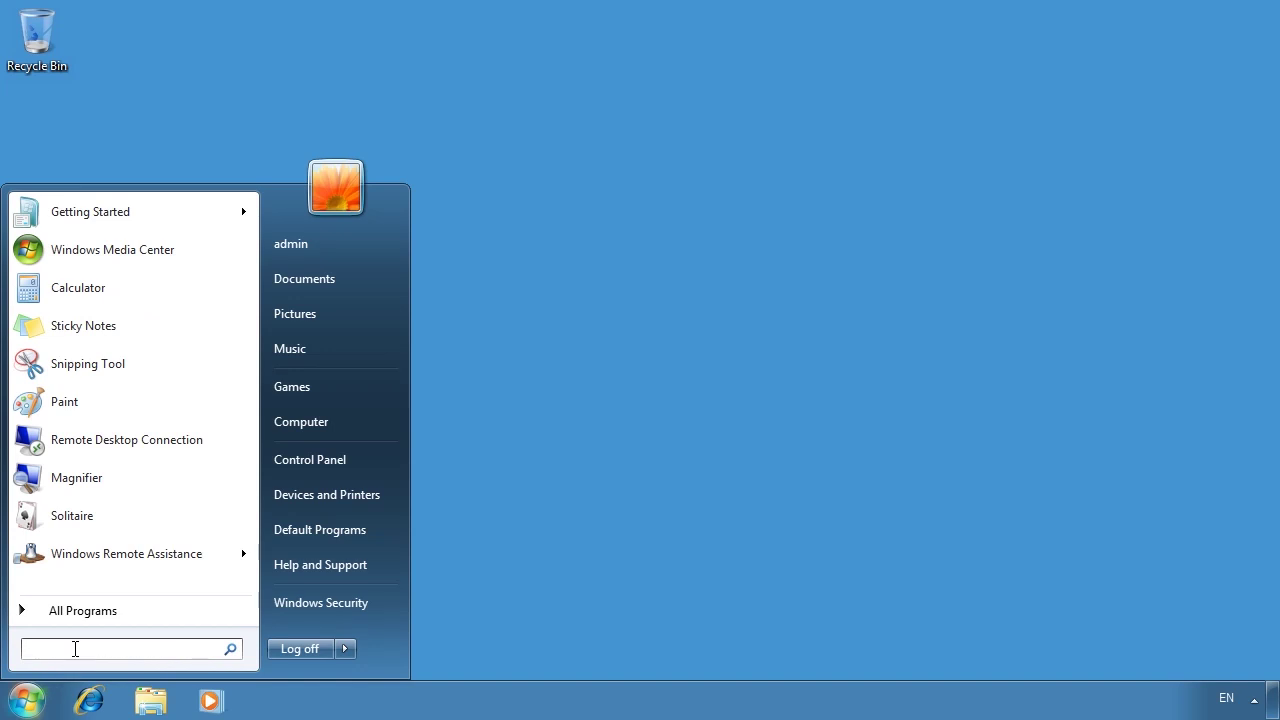
pyautogui.write('diskmgmt.m')
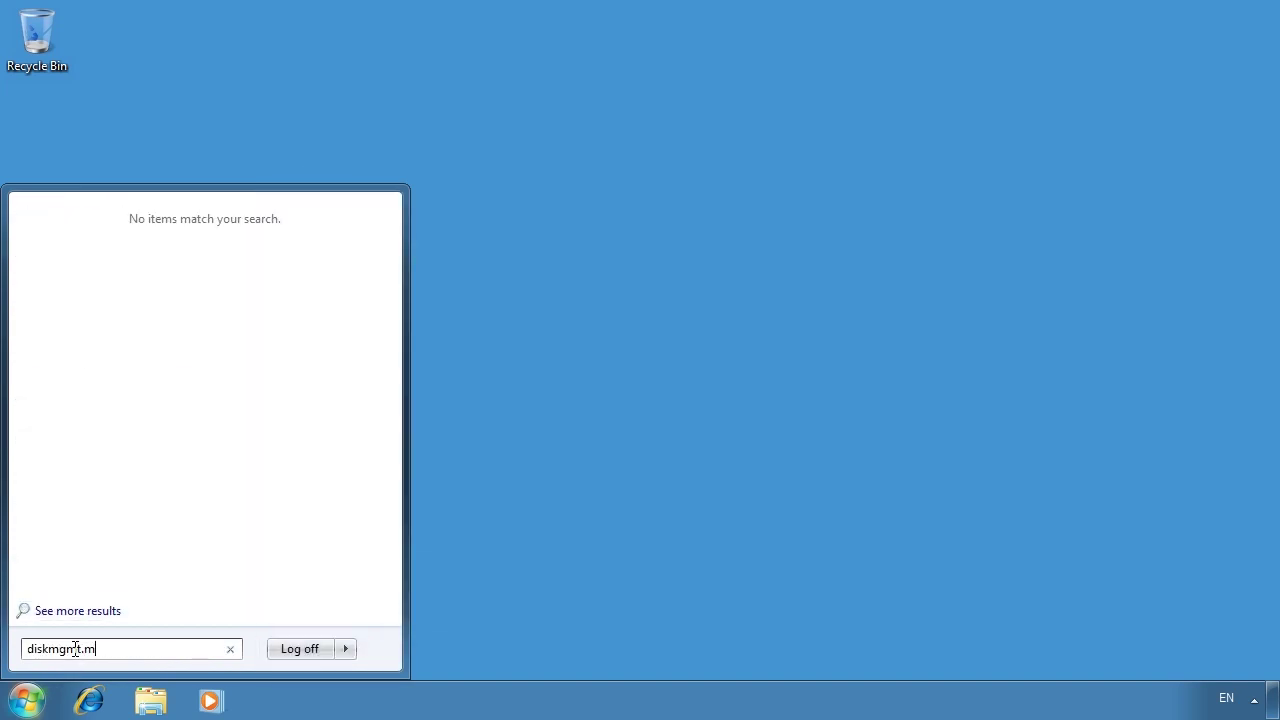
pyautogui.write('sc')
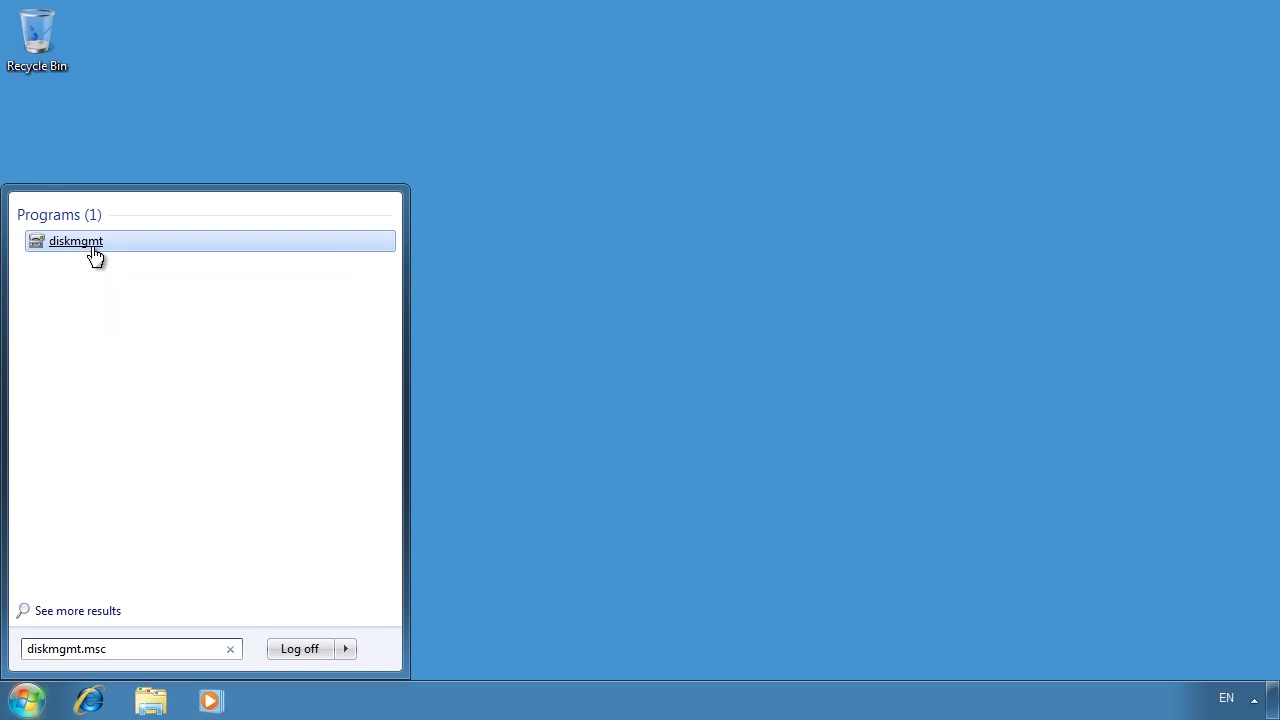
pyautogui.click(92, 250)
pyautogui.doubleClick(219, 26)
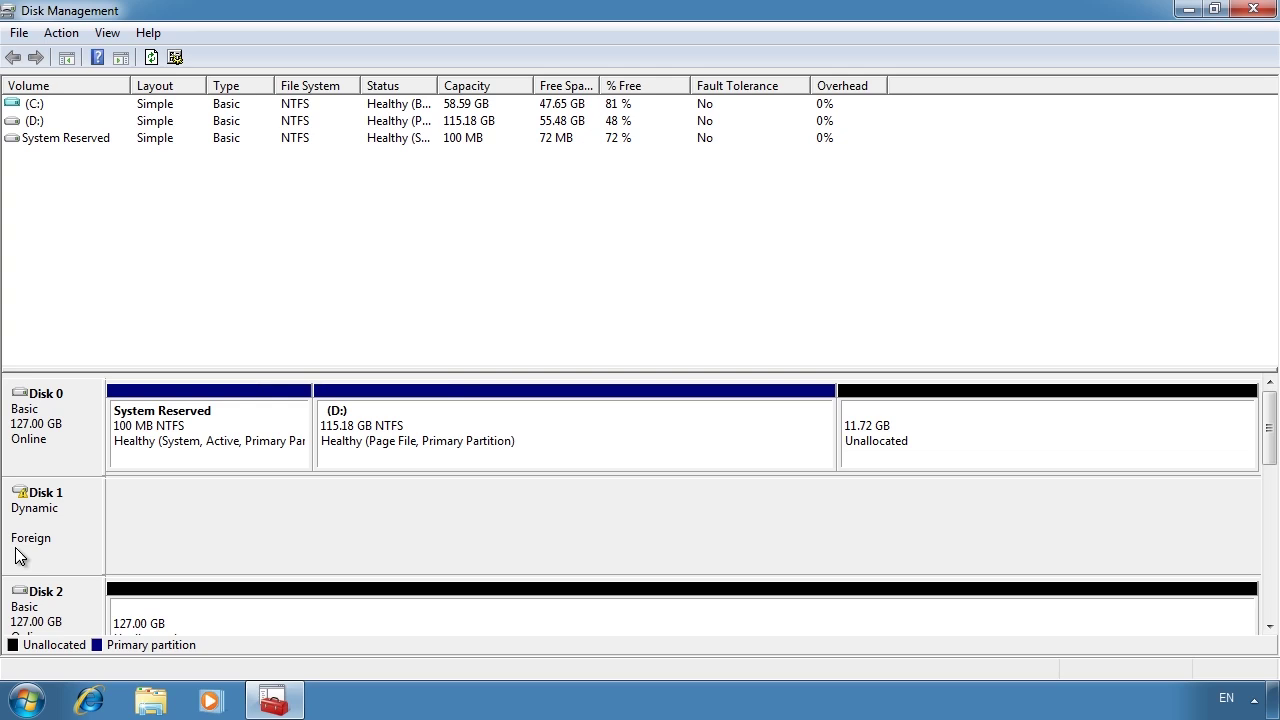
# Import foreign Disk 1, accept its listed volume, and select the 127 GB Data Drive (T:)
pyautogui.rightClick(15, 547)
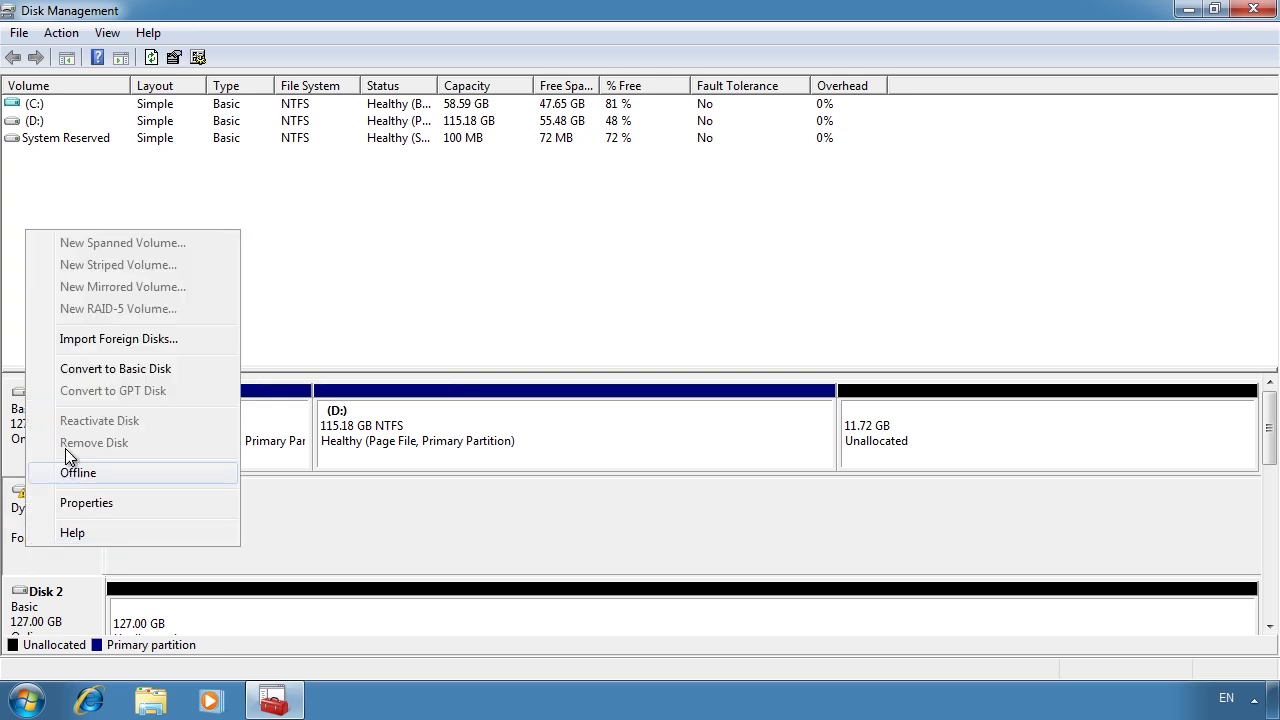
pyautogui.click(60, 345)
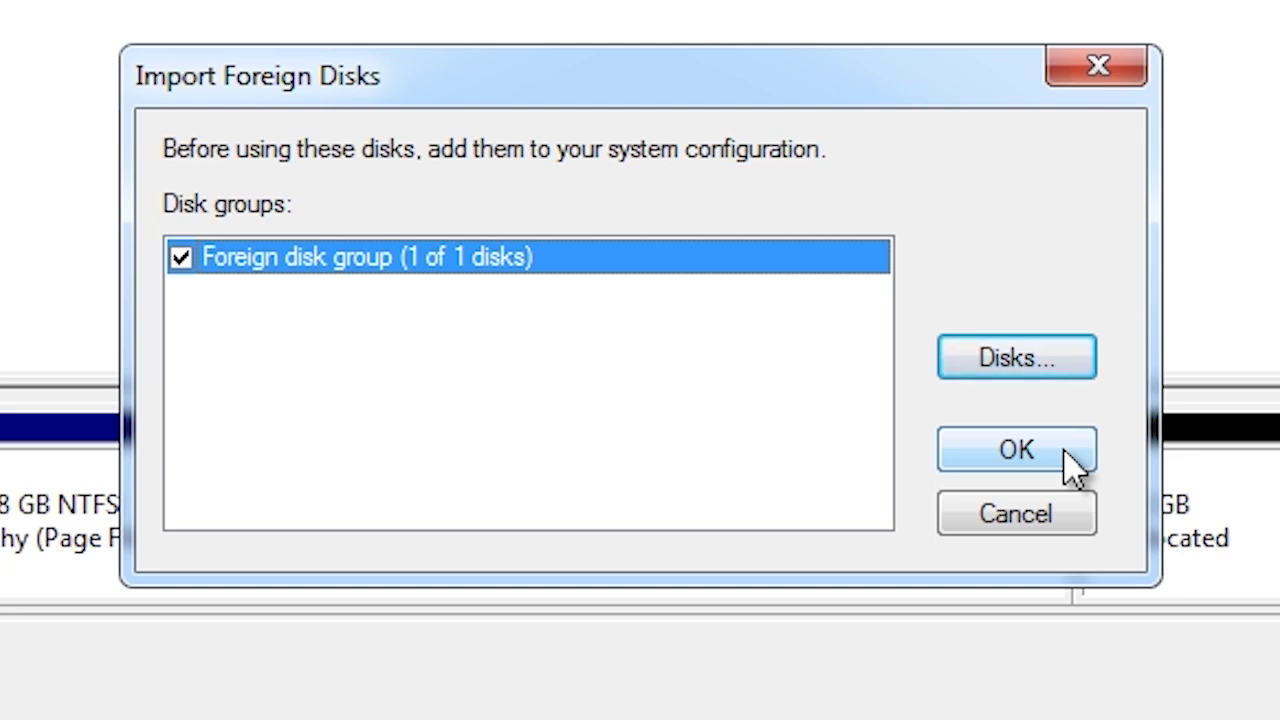
pyautogui.click(1066, 452)
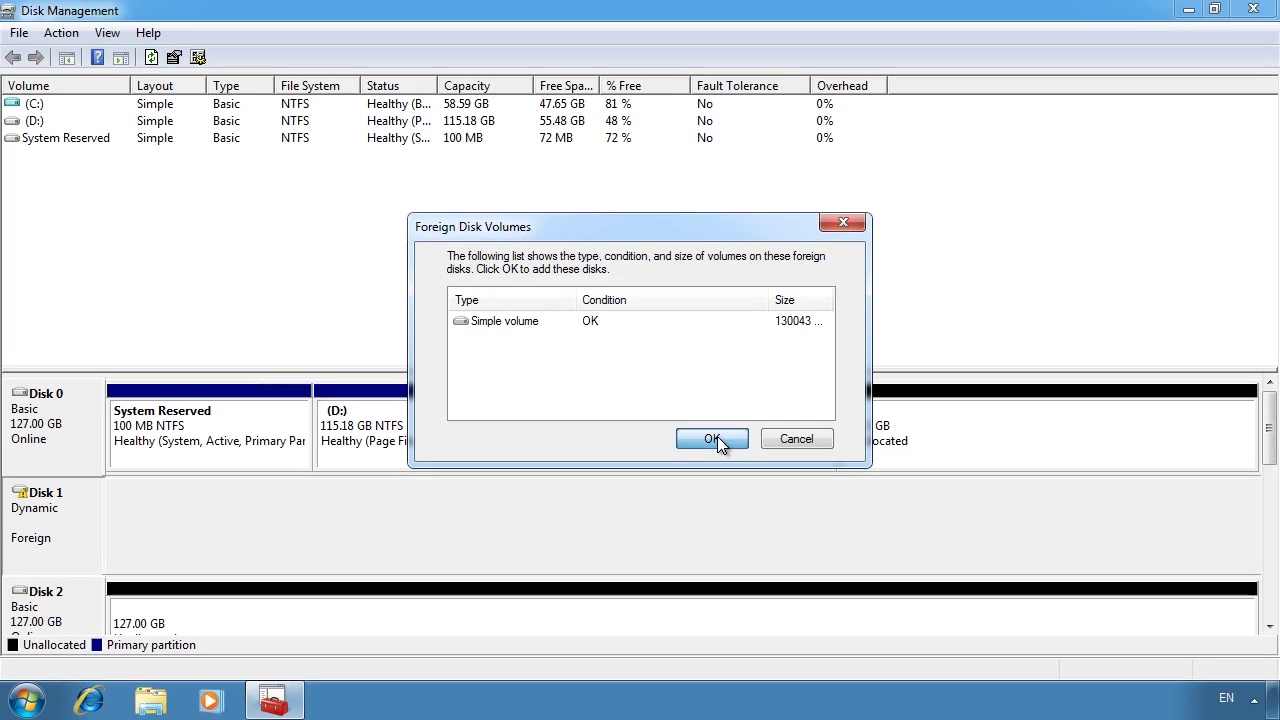
pyautogui.click(712, 440)
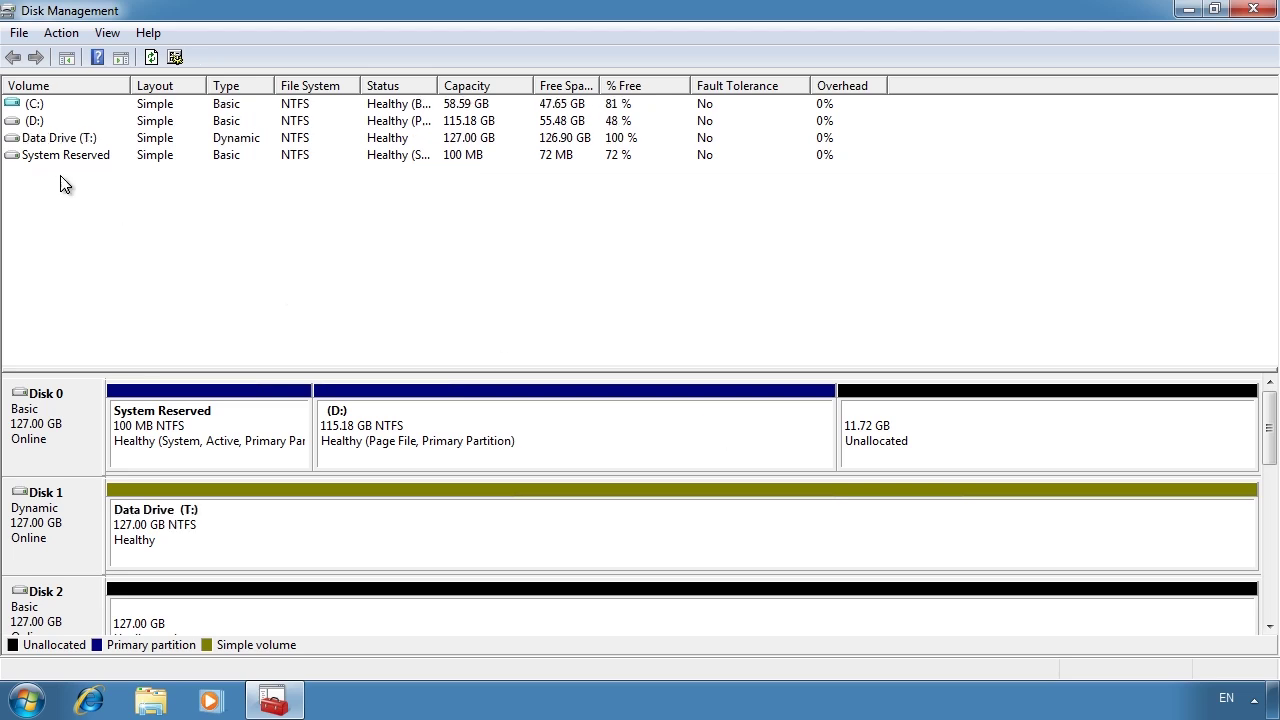
pyautogui.click(31, 138)
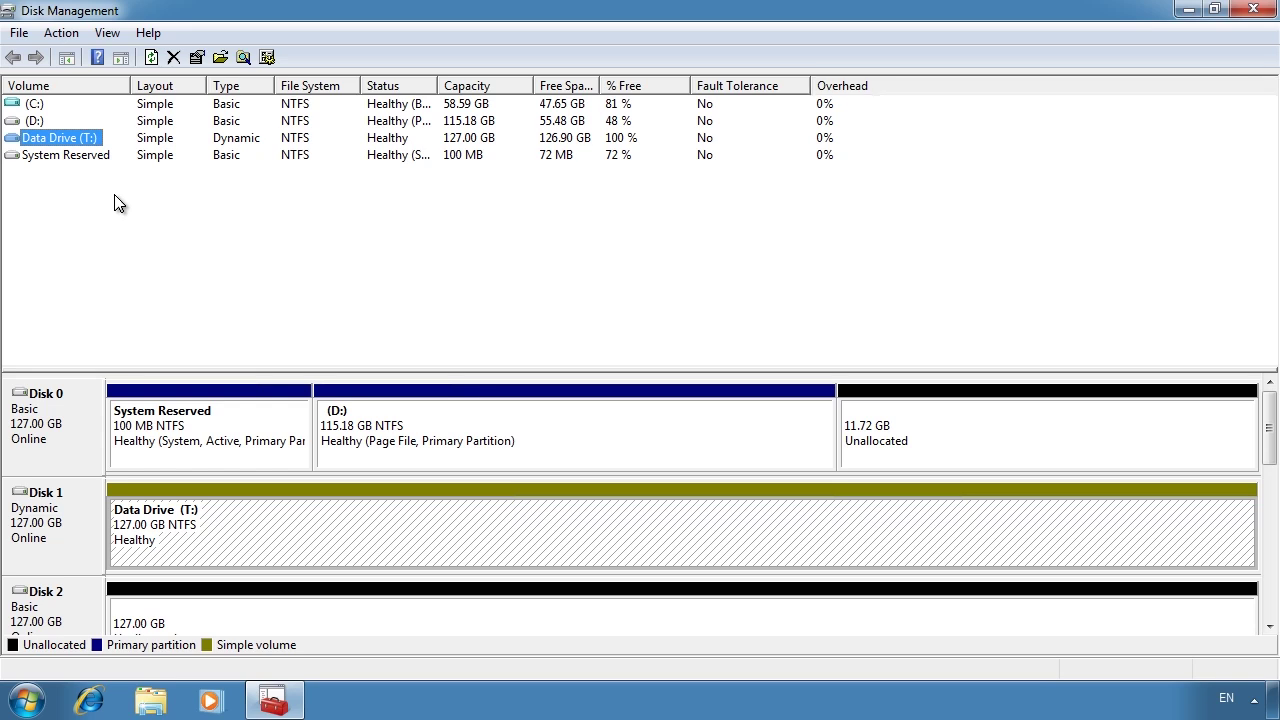
# Delete the Data Drive (T:) volume on Disk 1 and confirm the erase
pyautogui.rightClick(287, 512)
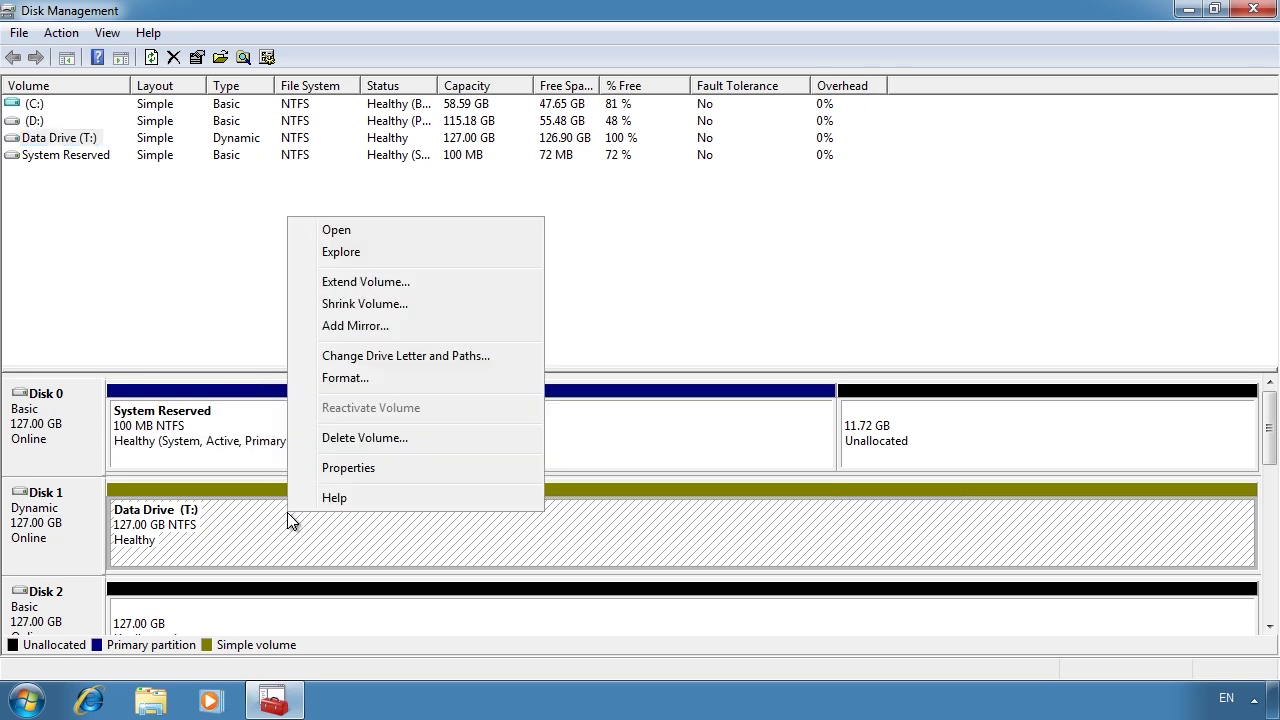
pyautogui.click(466, 440)
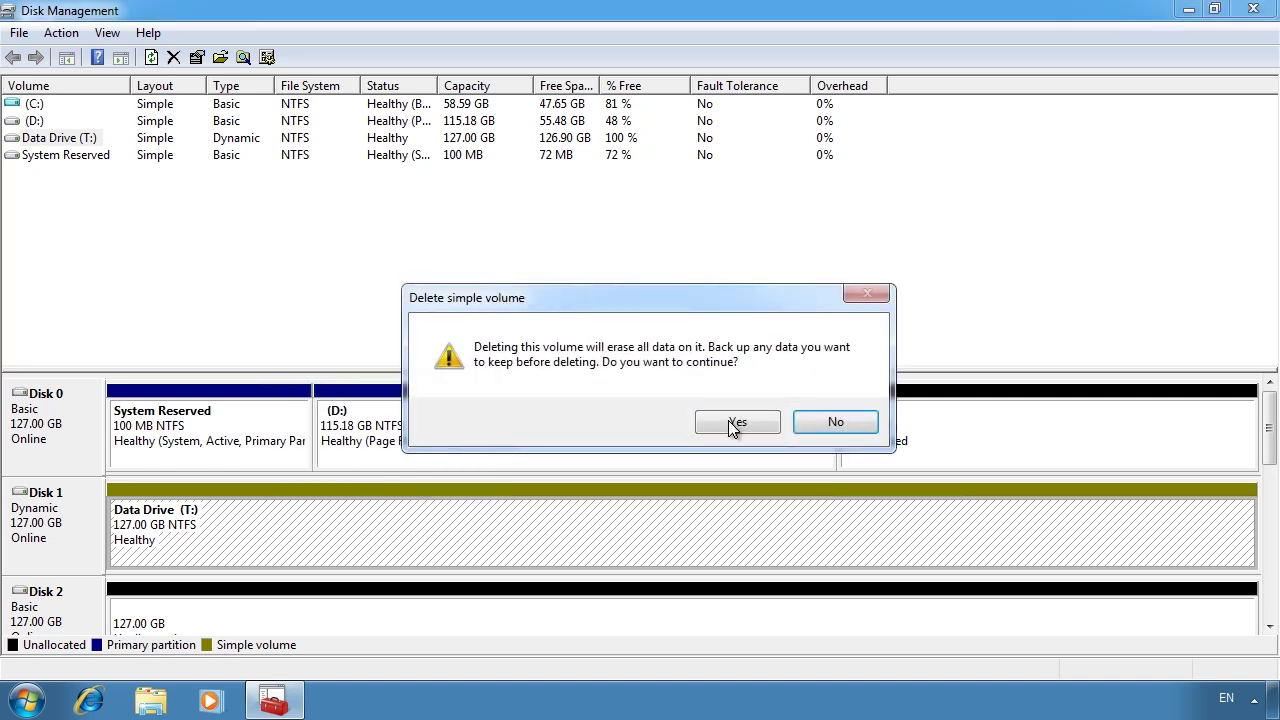
pyautogui.click(728, 420)
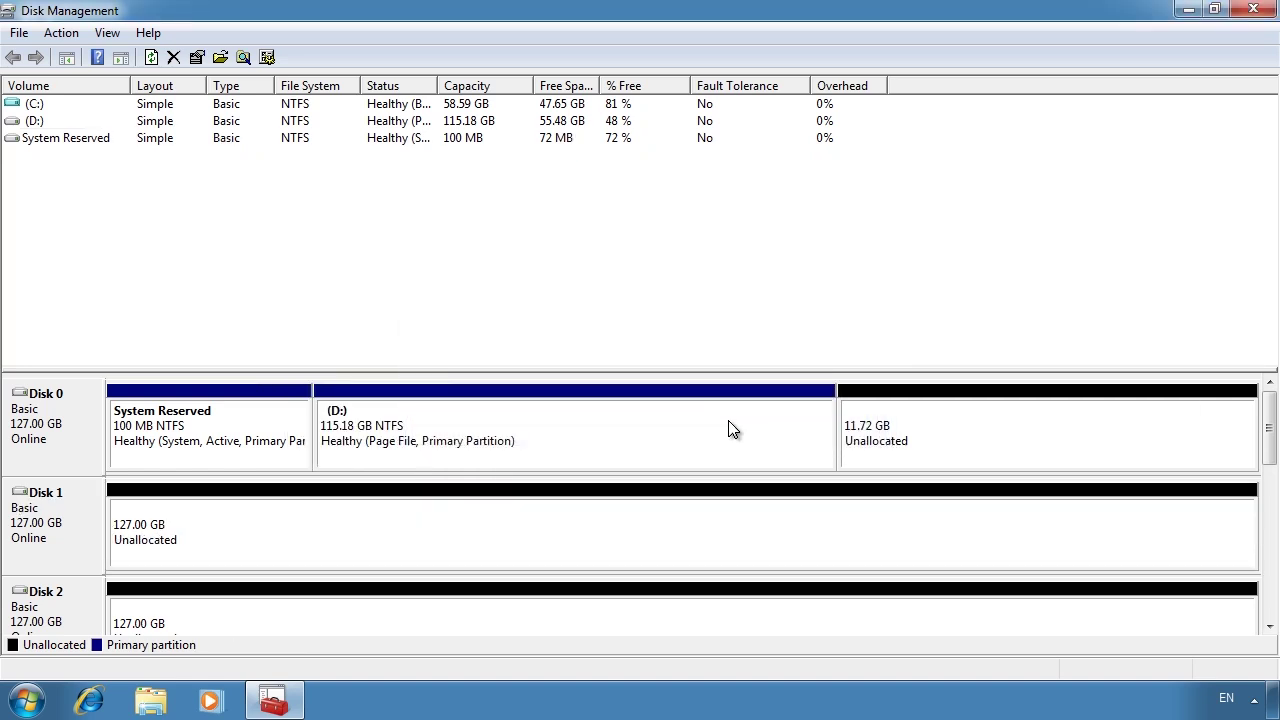
# Add a Disk 1 mirror to System Reserved, converting both disks to dynamic and acknowledging the boot warning
pyautogui.rightClick(60, 404)
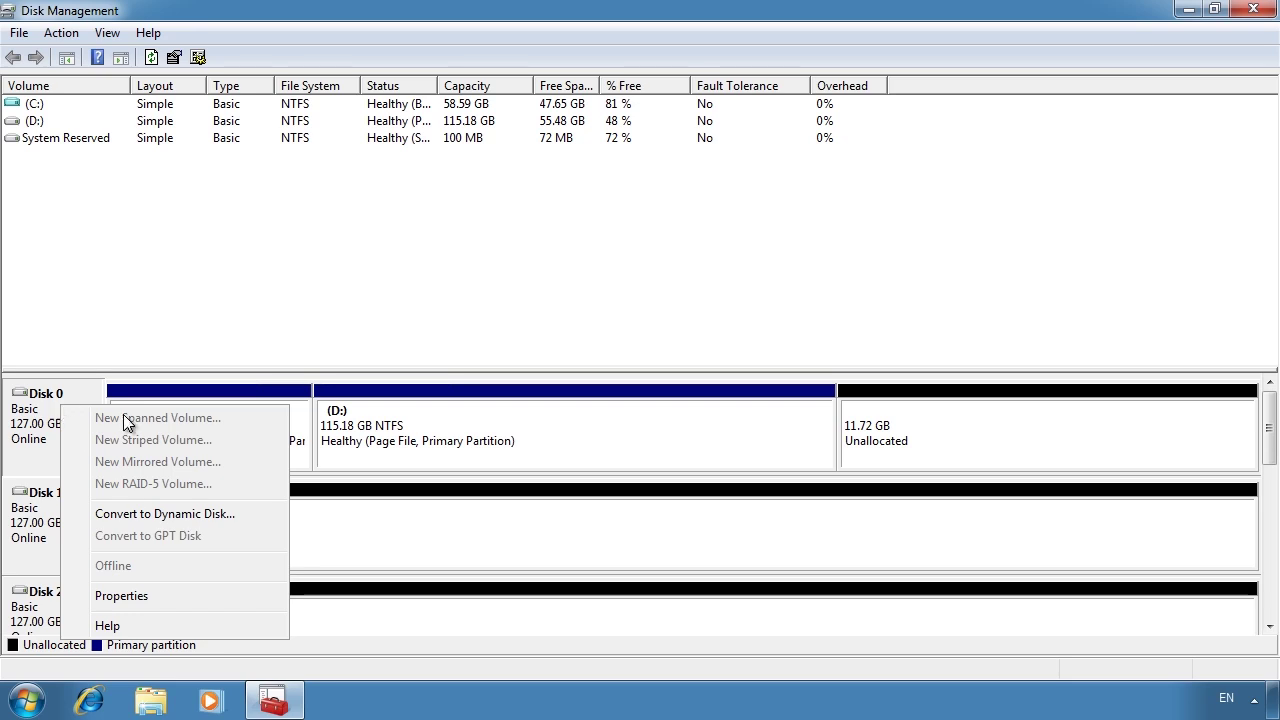
pyautogui.click(403, 503)
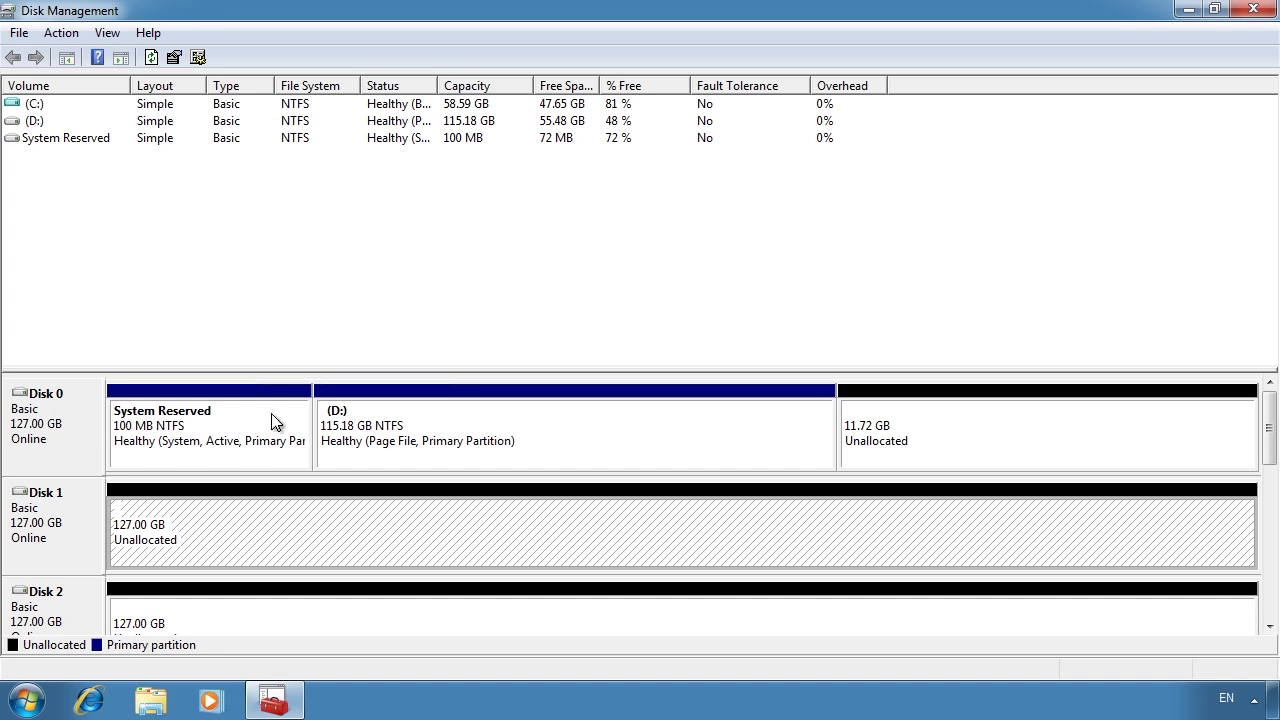
pyautogui.rightClick(218, 414)
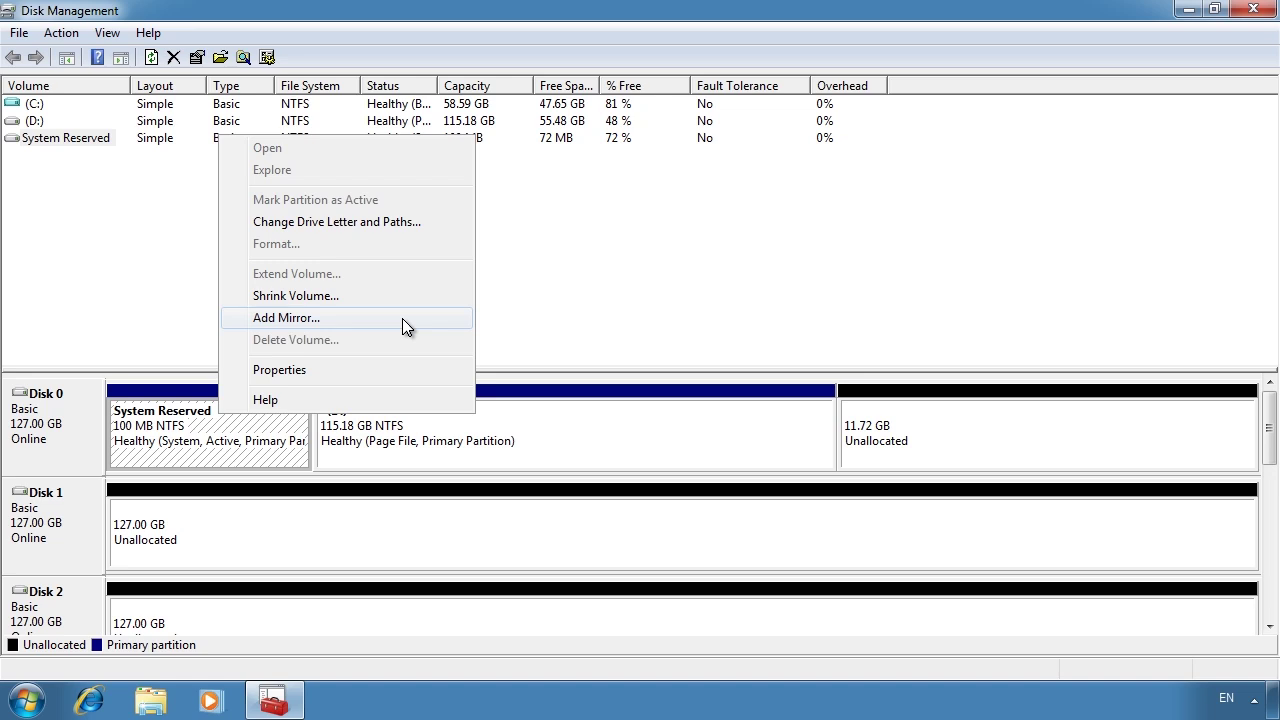
pyautogui.click(402, 318)
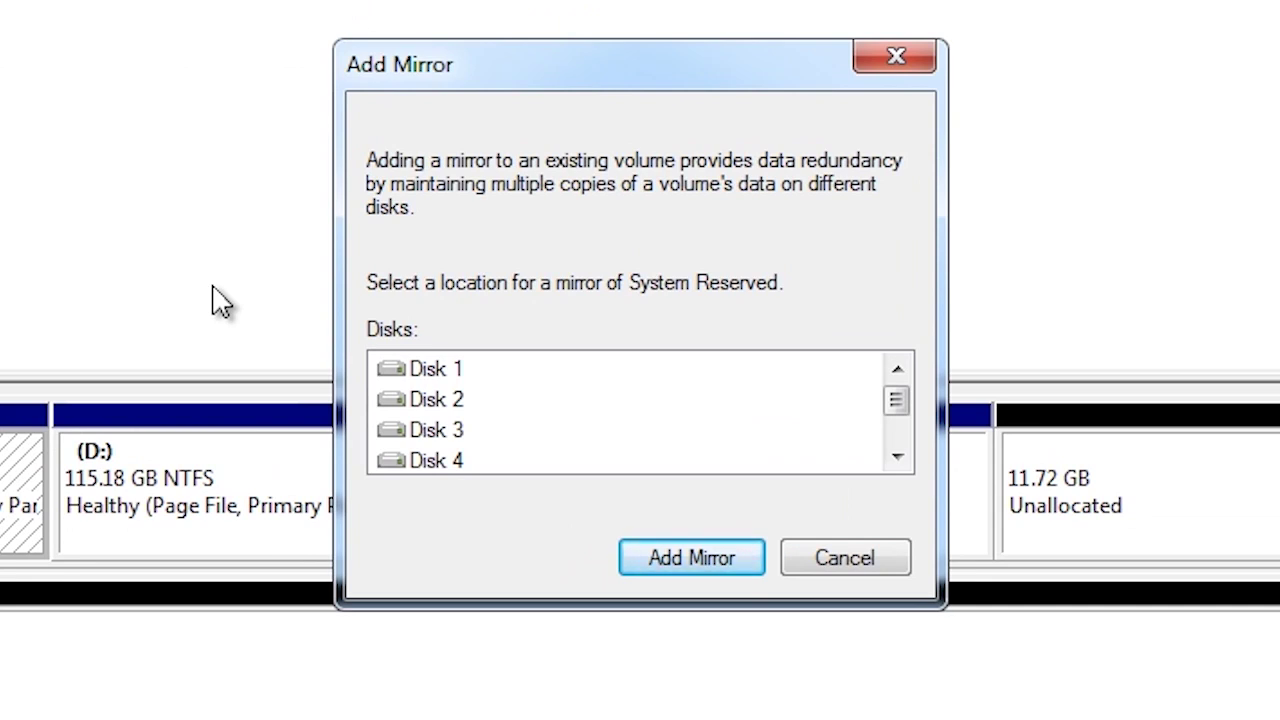
pyautogui.click(434, 368)
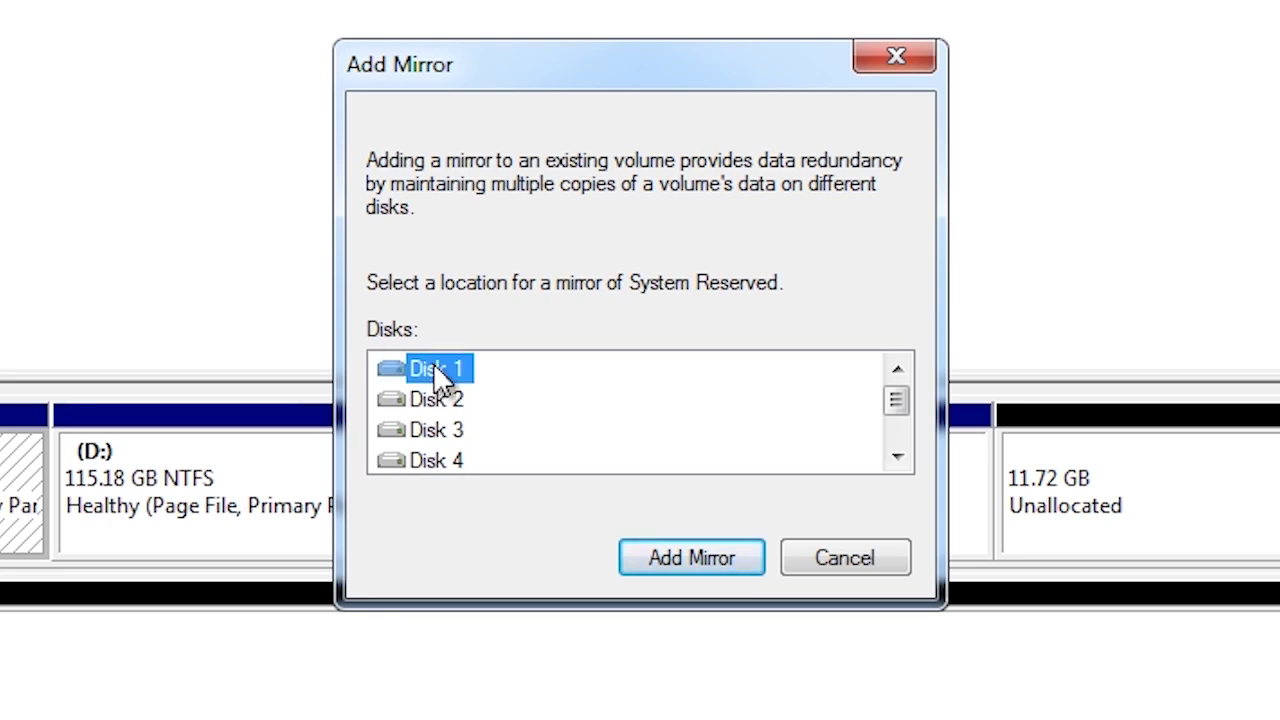
pyautogui.click(748, 560)
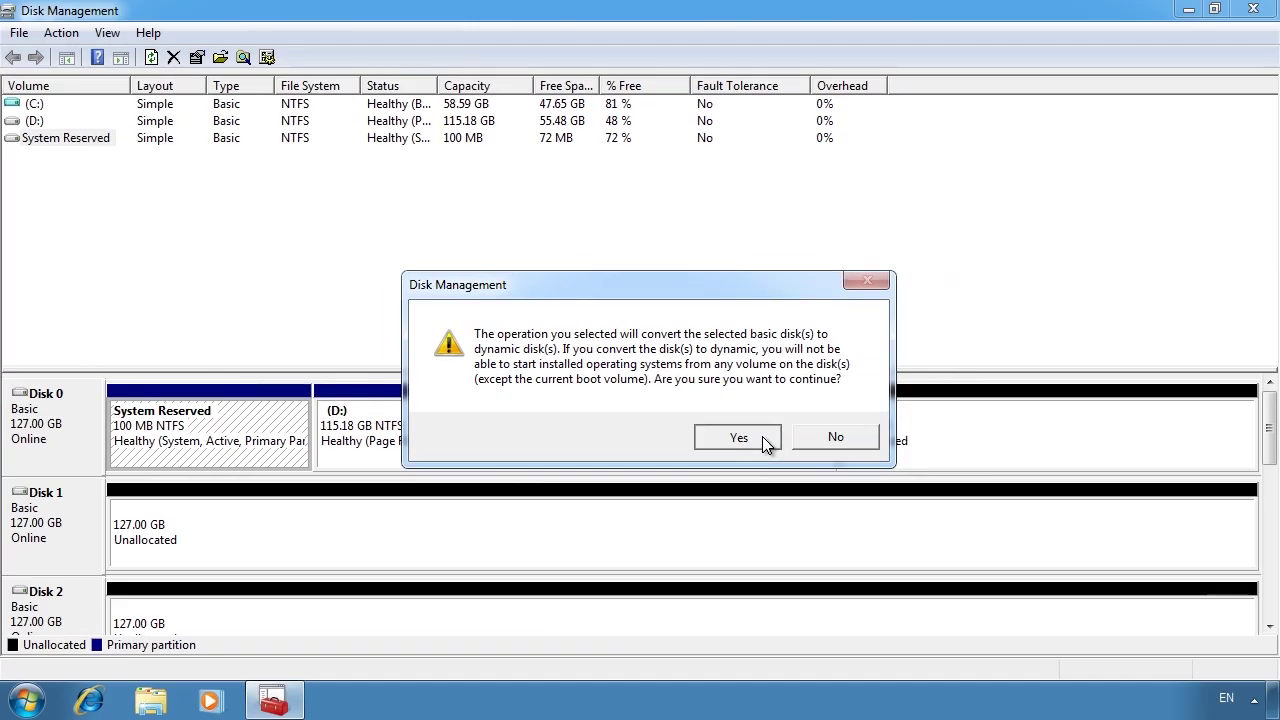
pyautogui.click(762, 436)
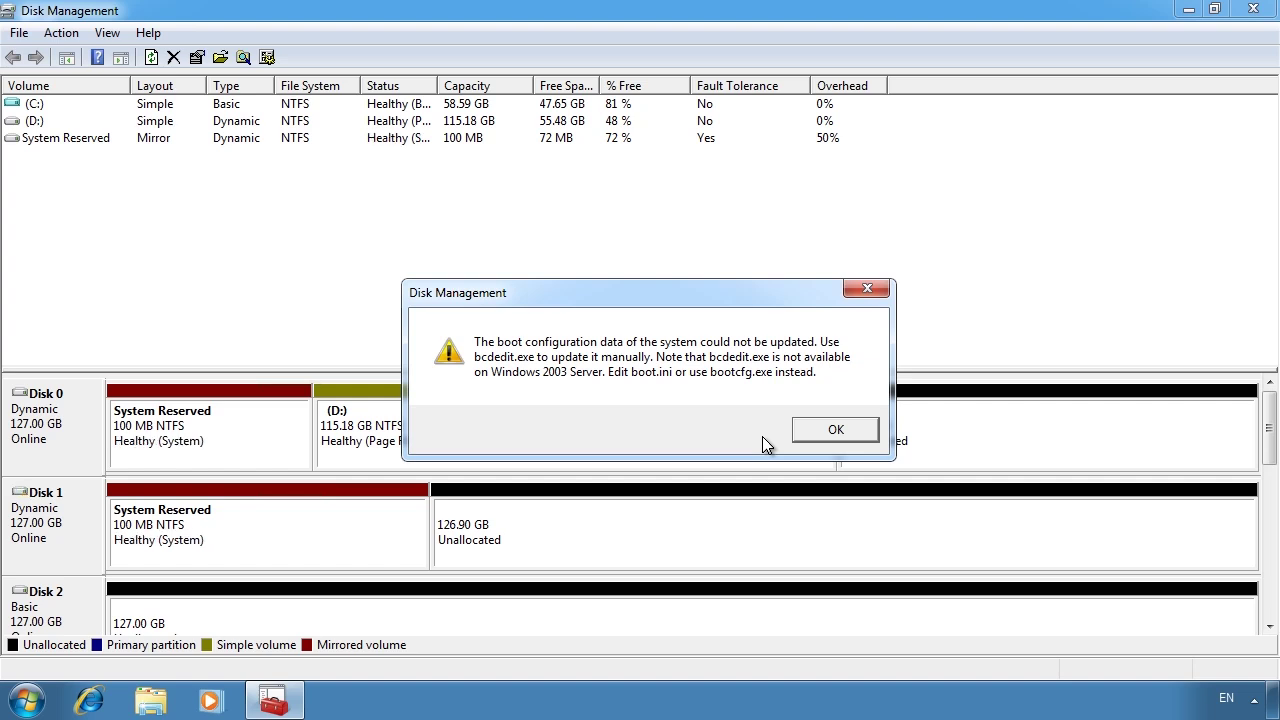
pyautogui.click(834, 430)
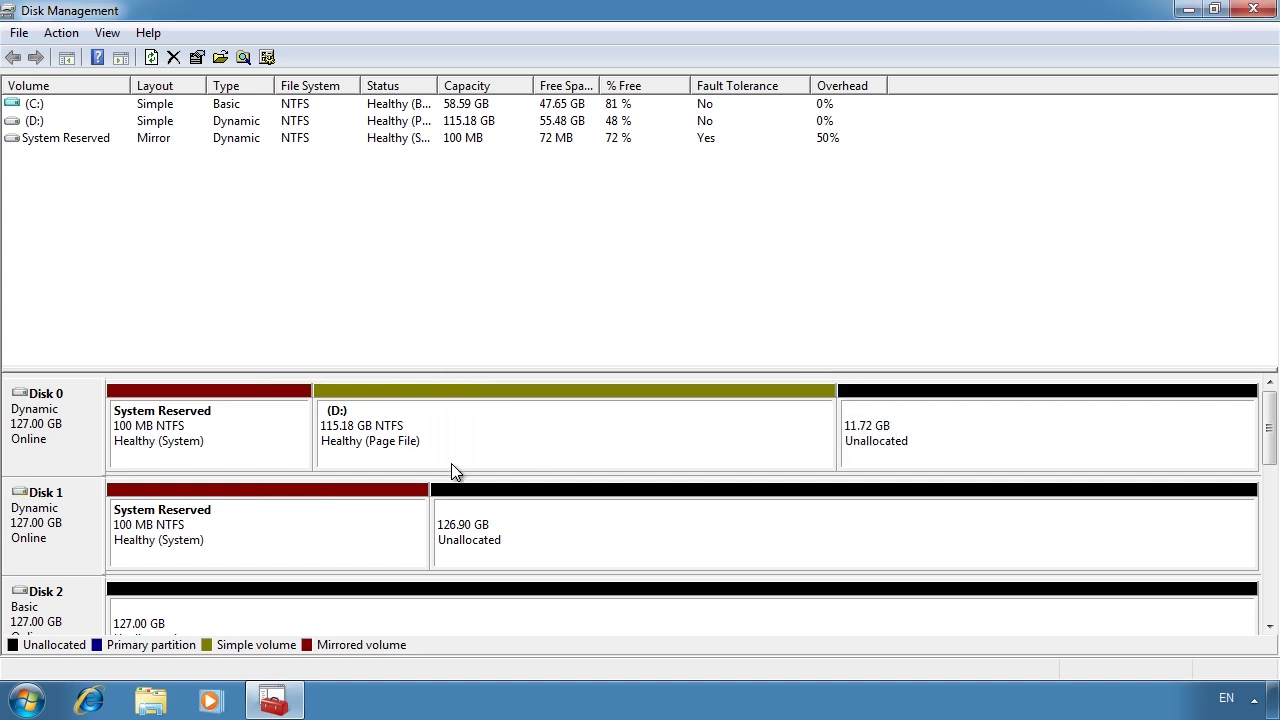
# Bring up the new-volume menu for Disk 2's unallocated 127 GB space
pyautogui.click(320, 512)
pyautogui.click(514, 446)
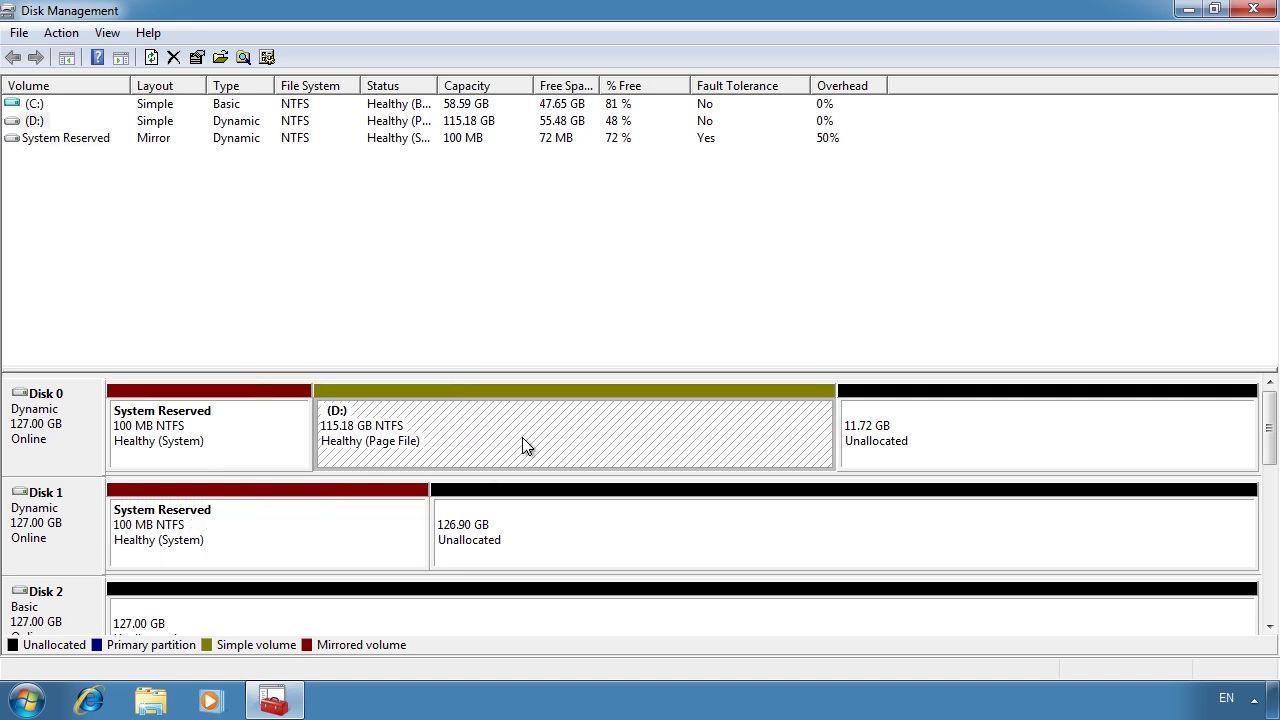
pyautogui.rightClick(522, 437)
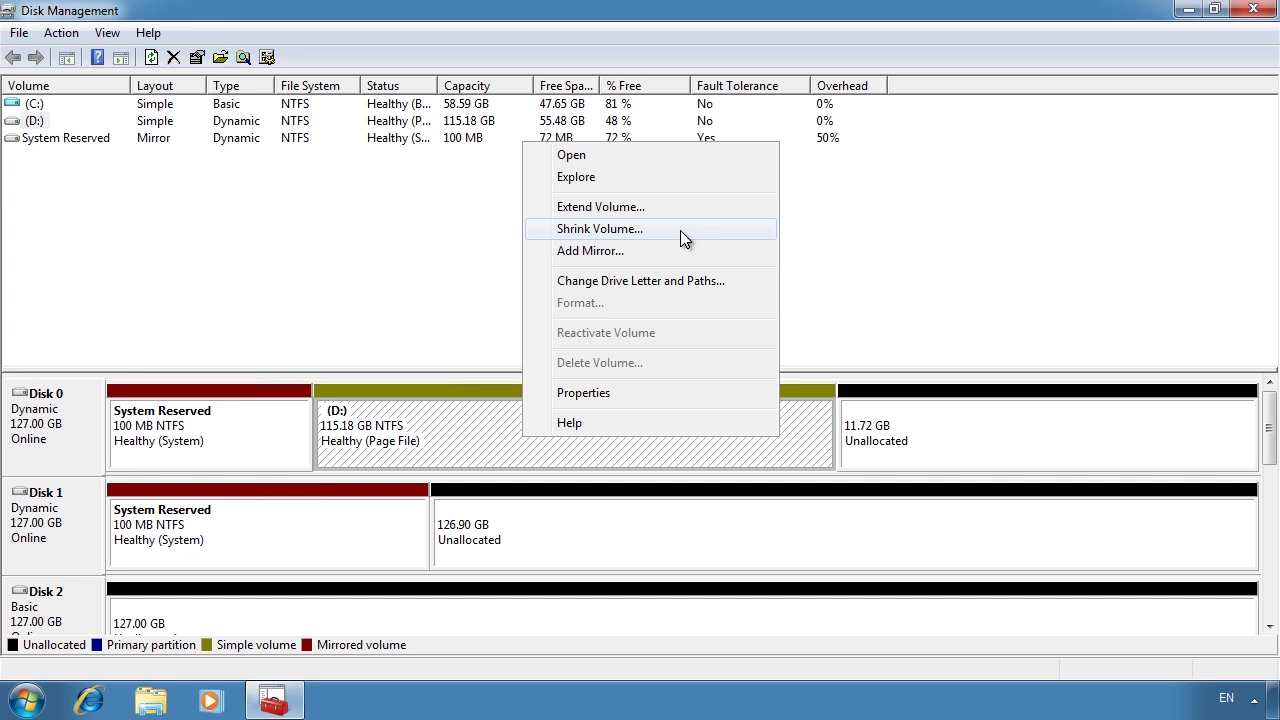
pyautogui.click(1270, 425)
pyautogui.moveTo(1270, 425); pyautogui.dragTo(1175, 472)
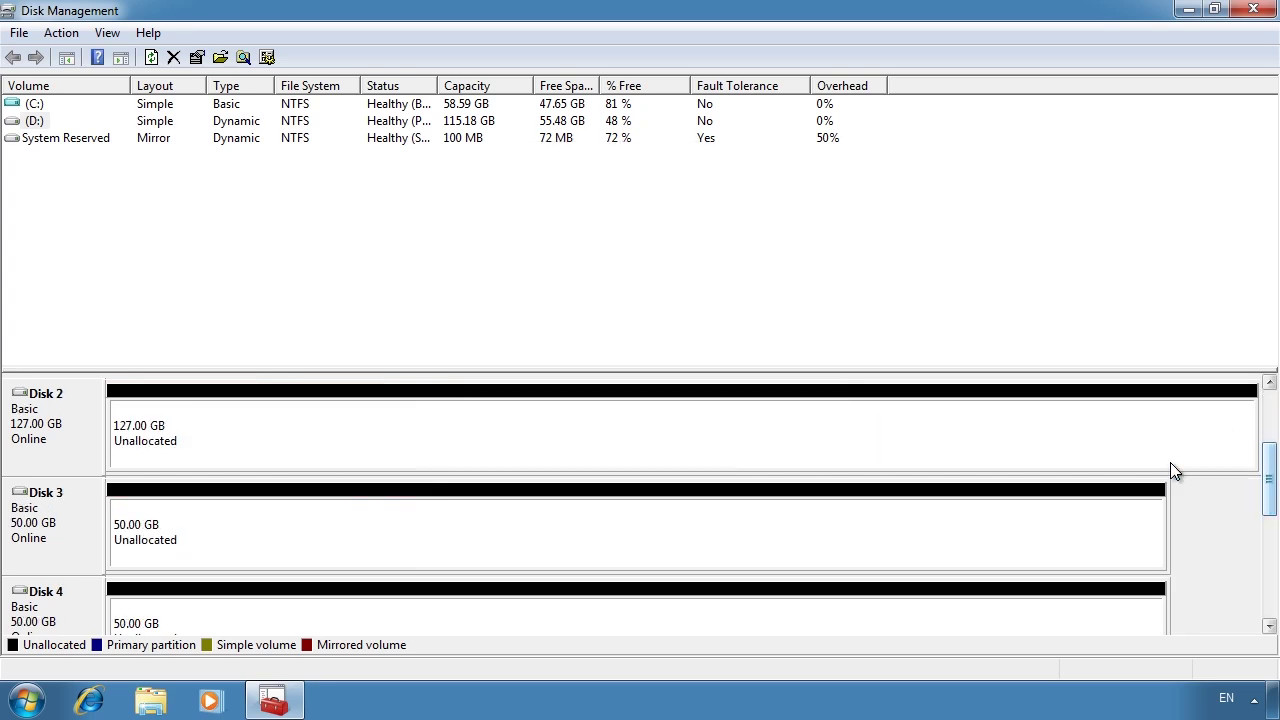
pyautogui.rightClick(188, 429)
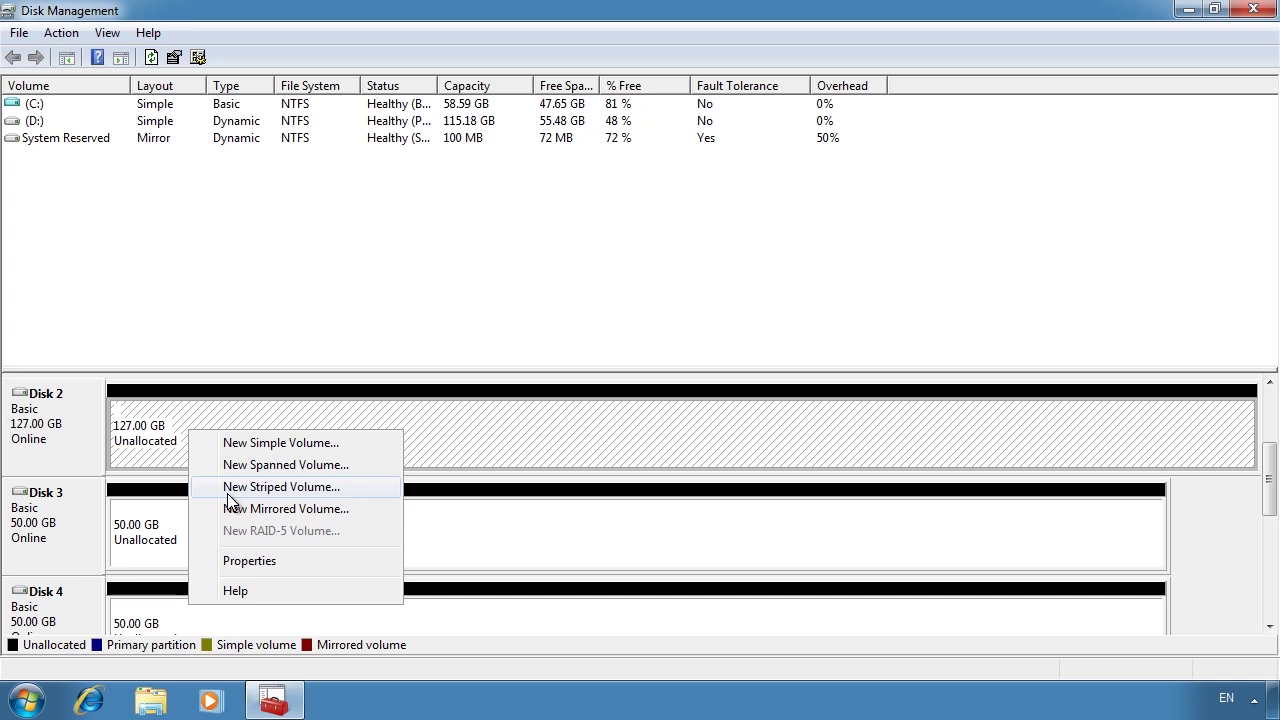
# Start a new striped volume on Disk 2 and add Disks 3, 4 and 5
pyautogui.click(227, 493)
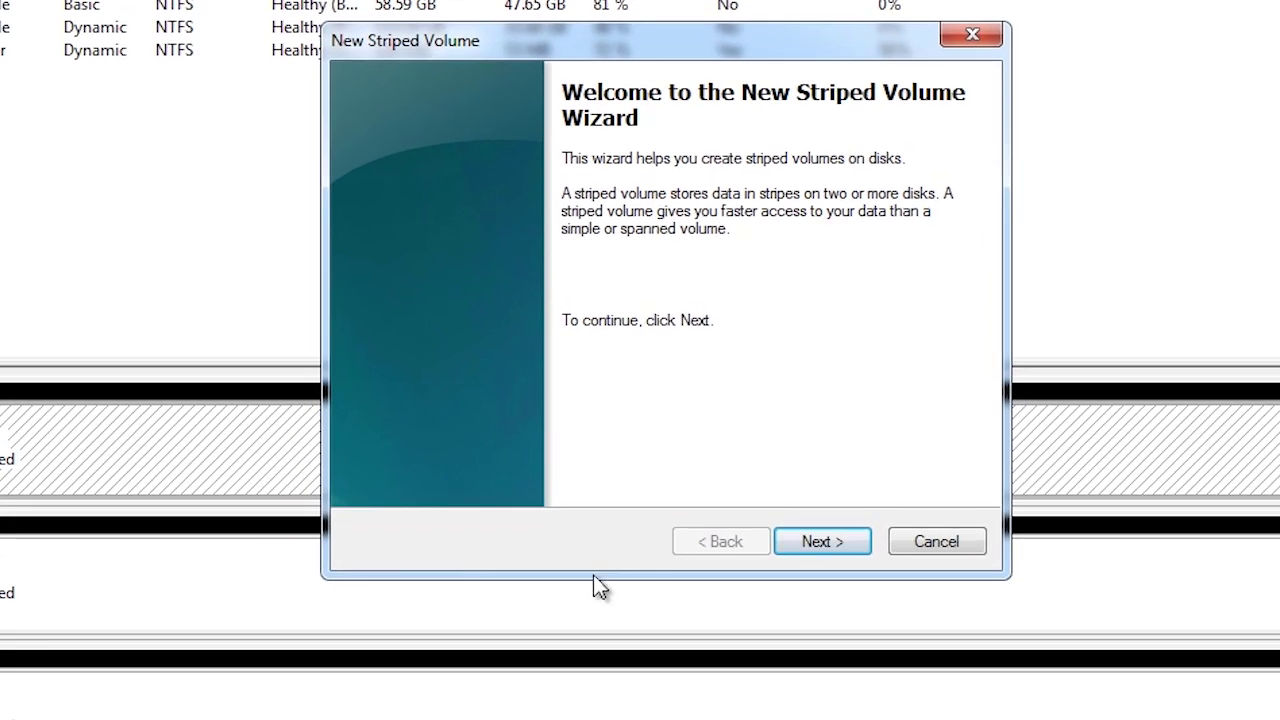
pyautogui.click(818, 545)
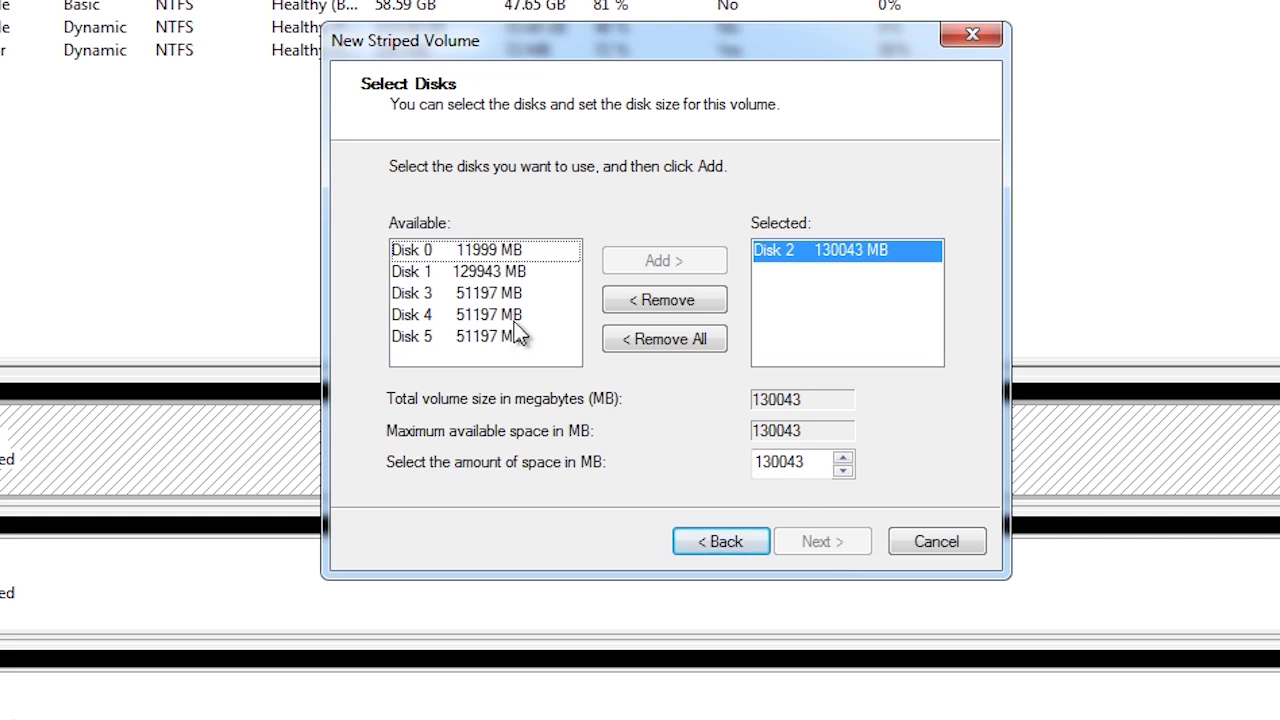
pyautogui.click(468, 297)
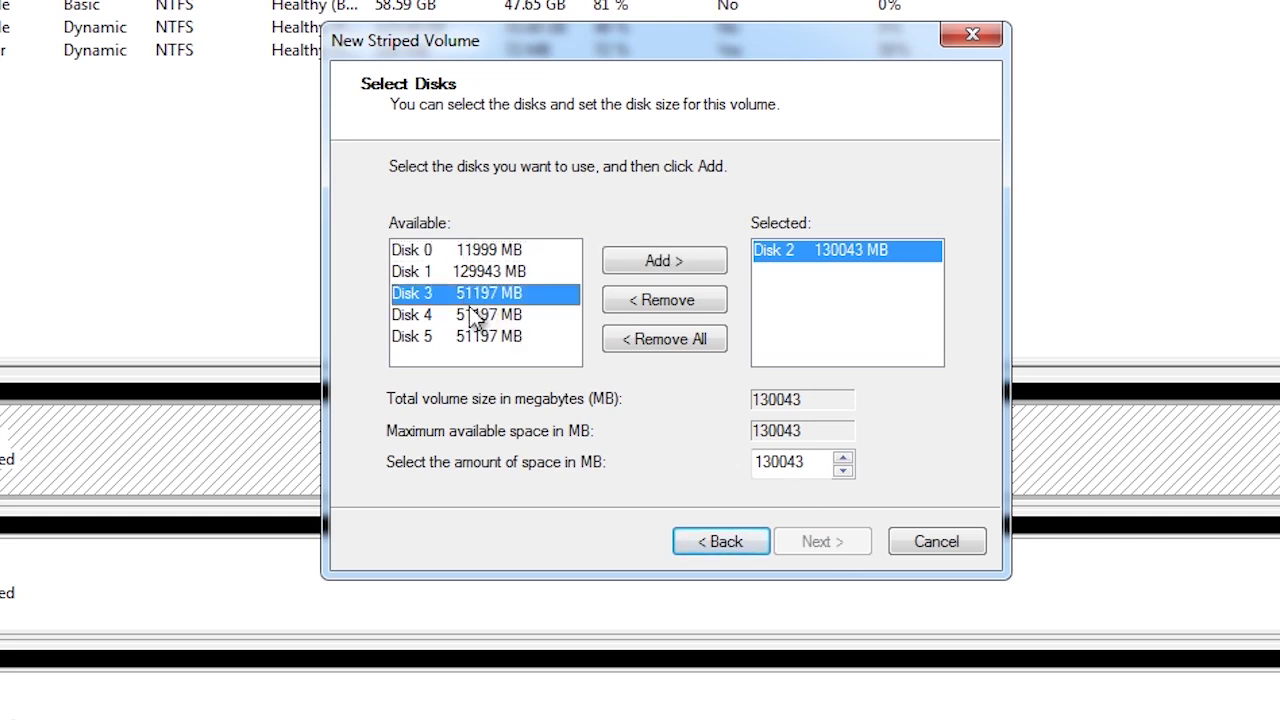
pyautogui.keyDown('shift'); pyautogui.click(469, 315); pyautogui.keyUp('shift')
pyautogui.keyDown('shift'); pyautogui.click(471, 337); pyautogui.keyUp('shift')
pyautogui.click(646, 265)
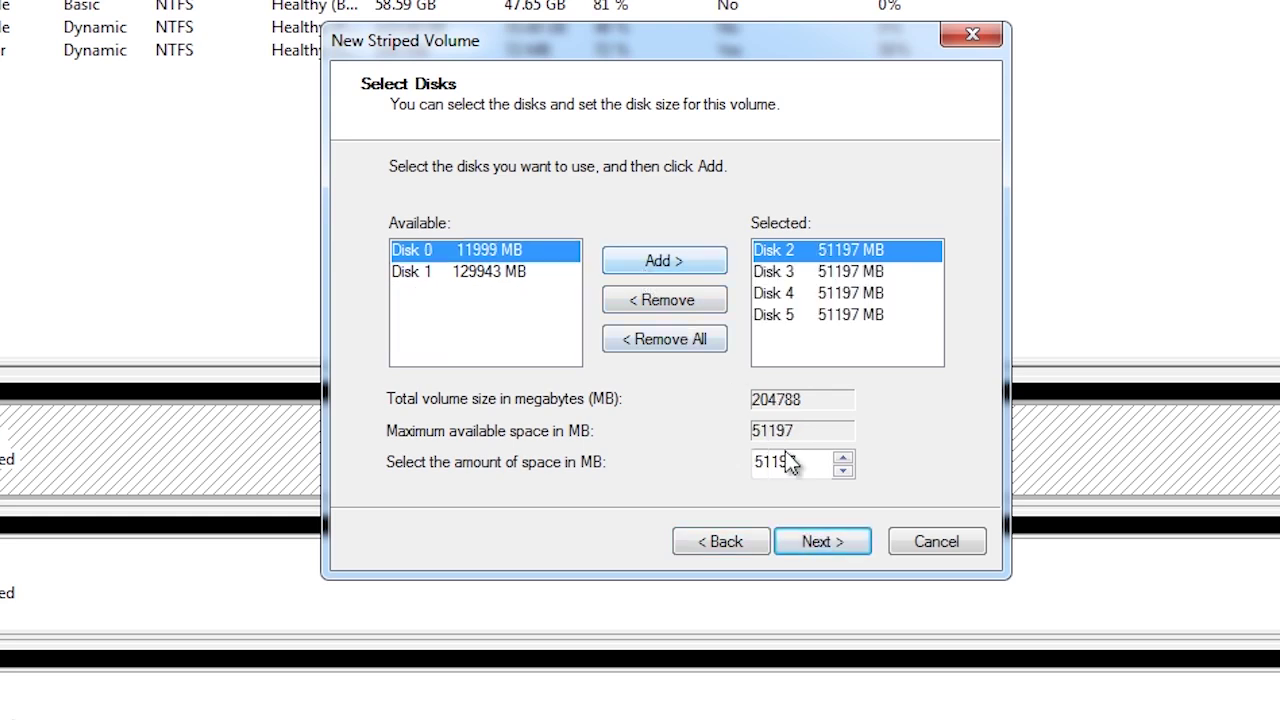
pyautogui.click(843, 545)
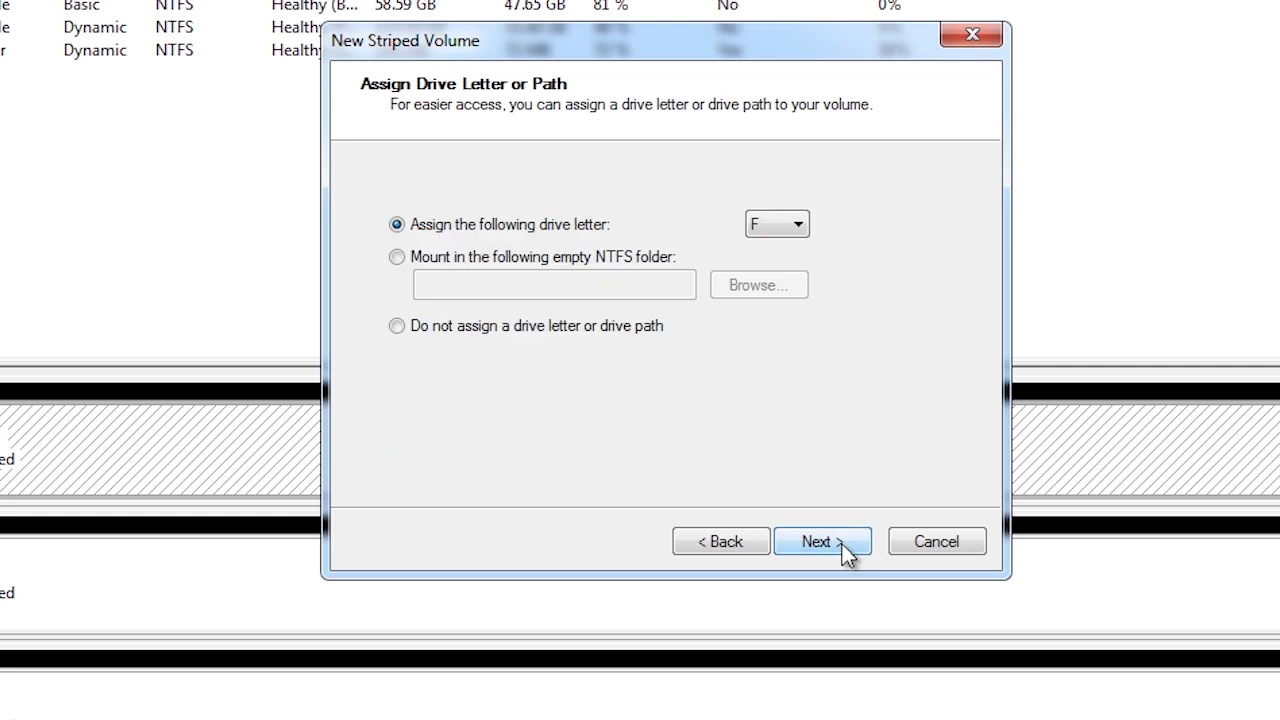
# Keep drive letter F, label the volume 'Raid 0', finish, and convert disks to dynamic
pyautogui.click(842, 544)
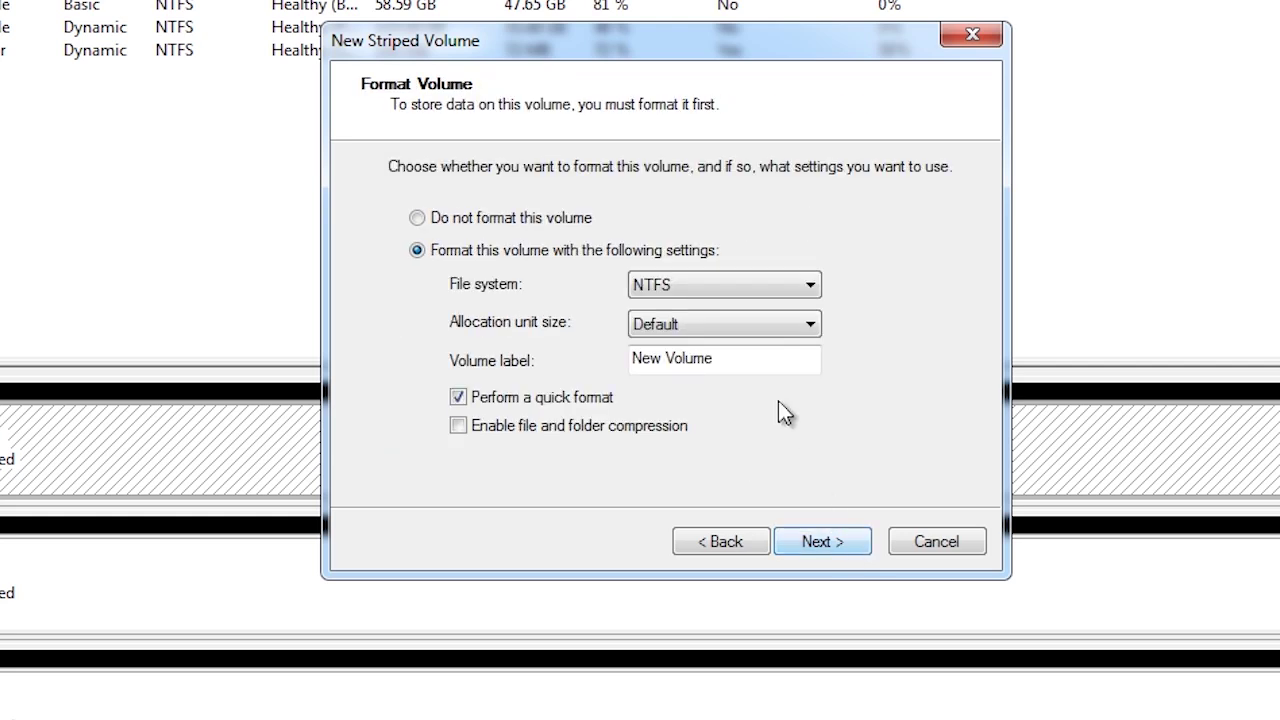
pyautogui.moveTo(734, 363); pyautogui.dragTo(610, 373)
pyautogui.write('Raid 0')
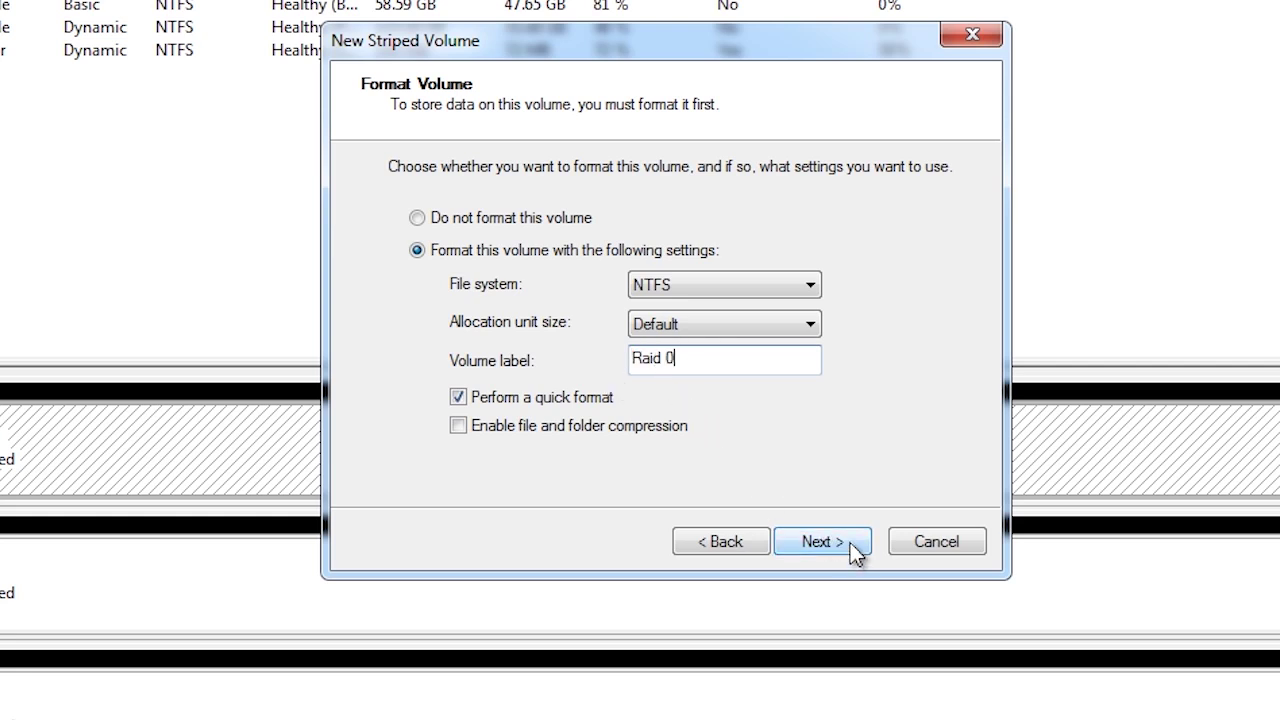
pyautogui.click(822, 541)
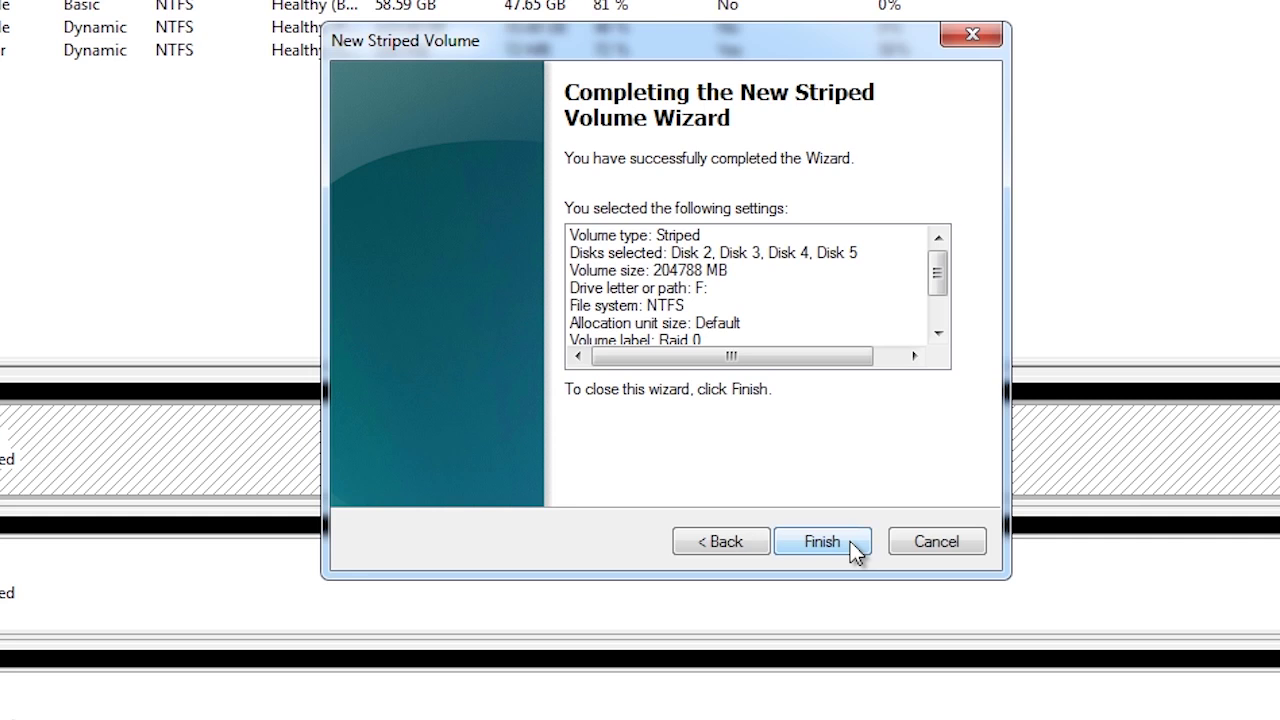
pyautogui.click(850, 541)
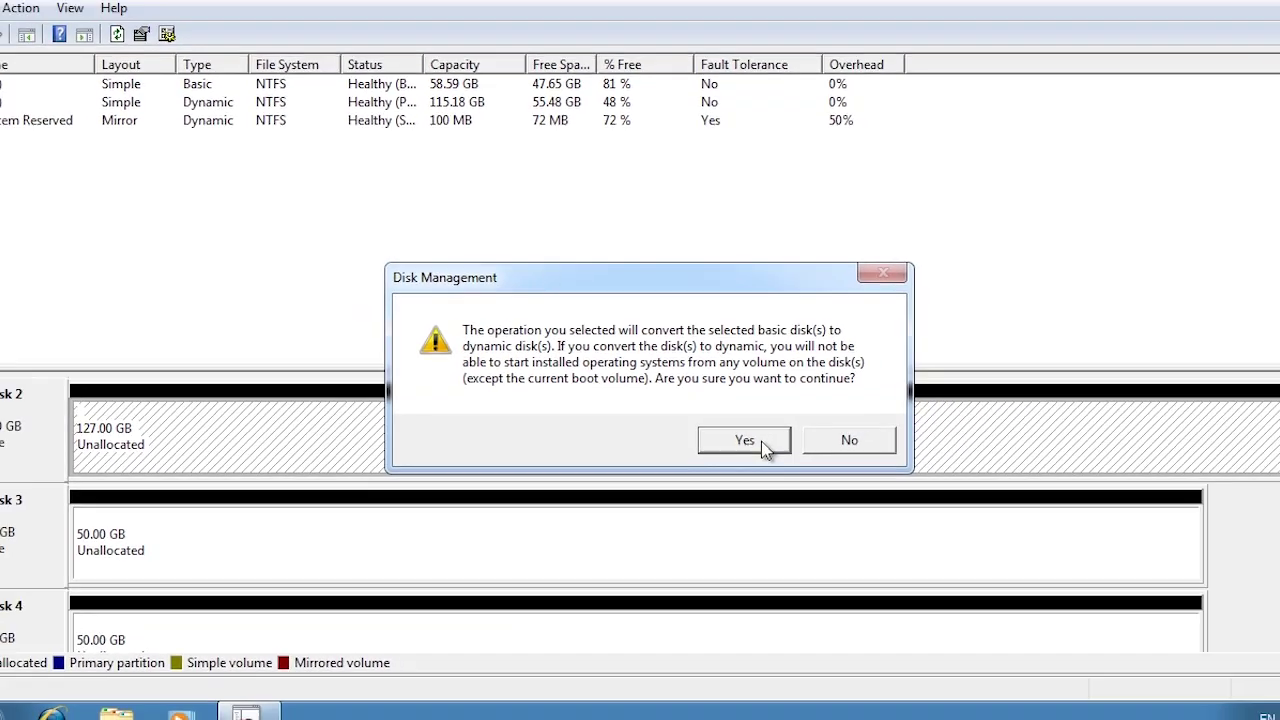
pyautogui.click(772, 453)
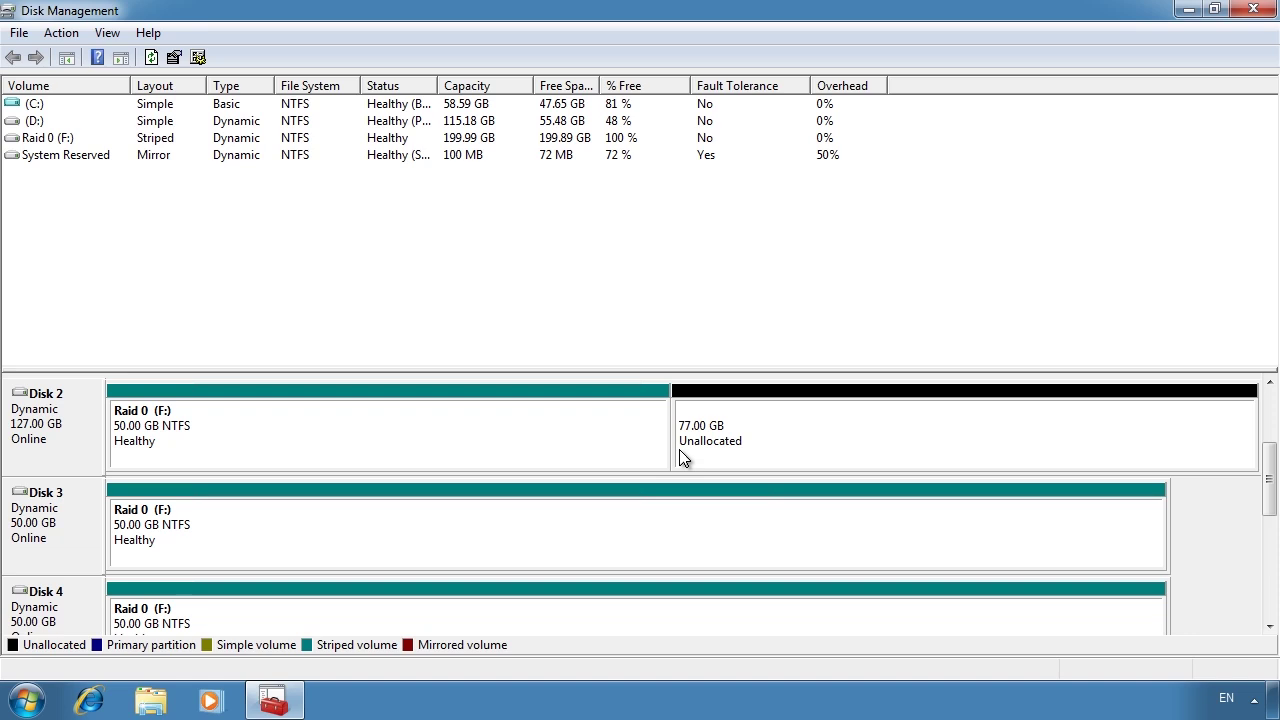
# Check the remaining unallocated space on Disks 0, 1 and 2, including 77.00 GB on Disk 2
pyautogui.scroll(1, 1271, 442)
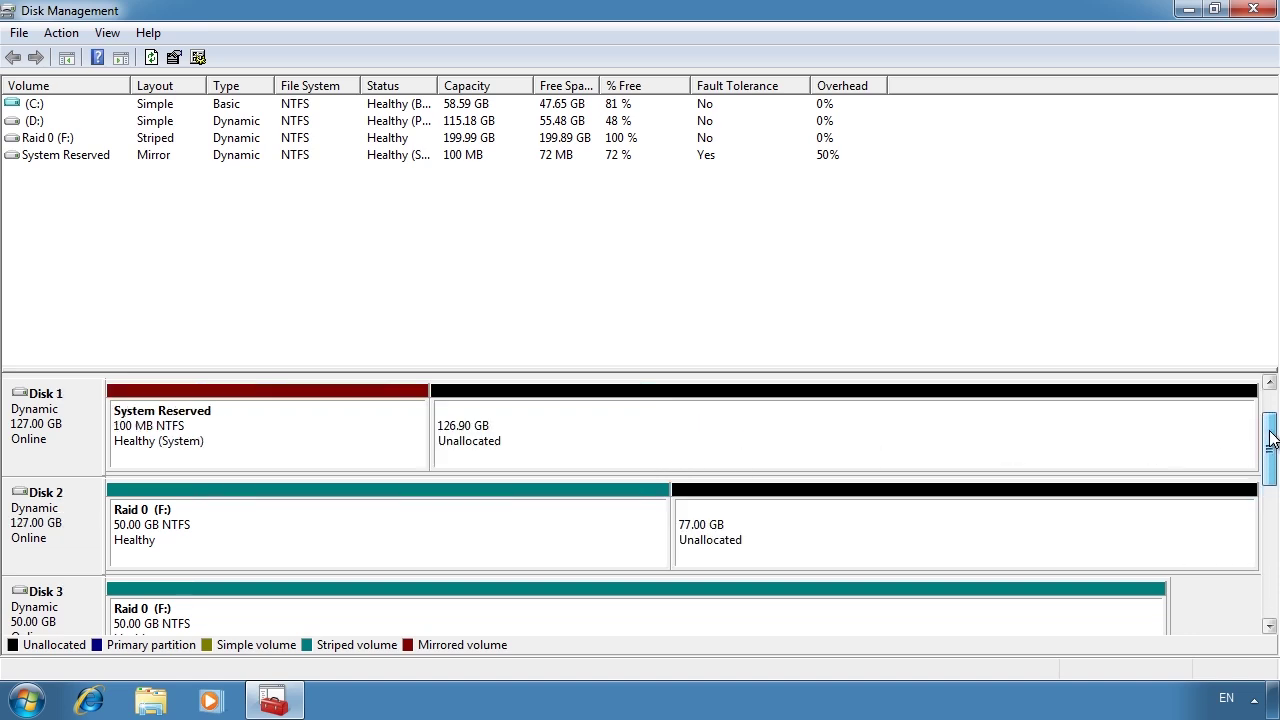
pyautogui.scroll(1, 1271, 438)
pyautogui.click(902, 434)
pyautogui.click(898, 530)
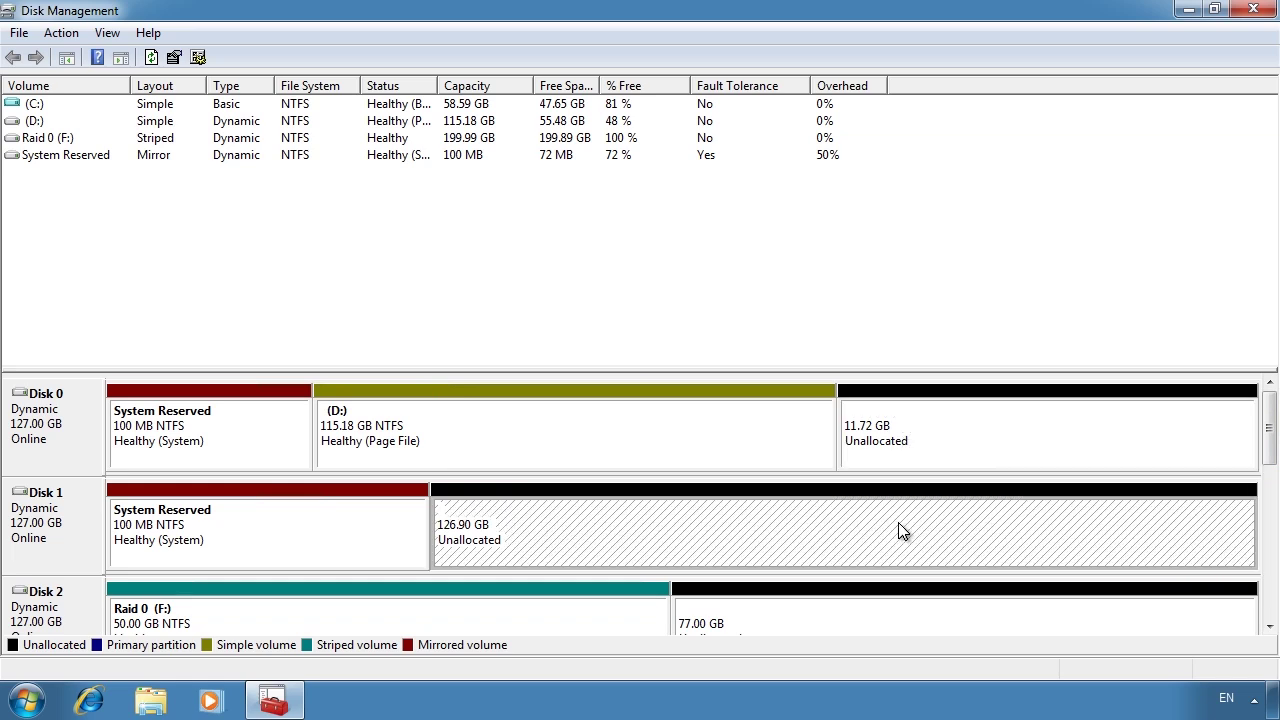
pyautogui.click(898, 613)
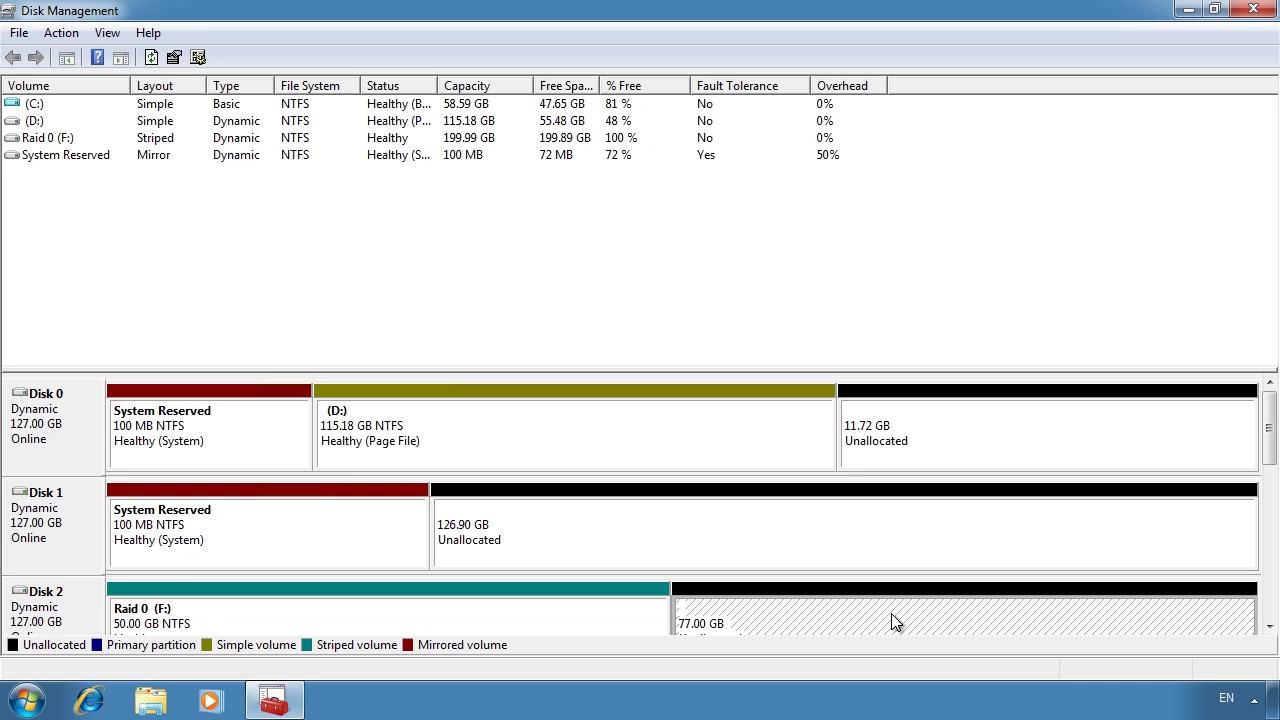
# Build the 215.61 GB 'Spanned Set' (G:) from free space on Disks 2, 0 and 1
pyautogui.rightClick(890, 613)
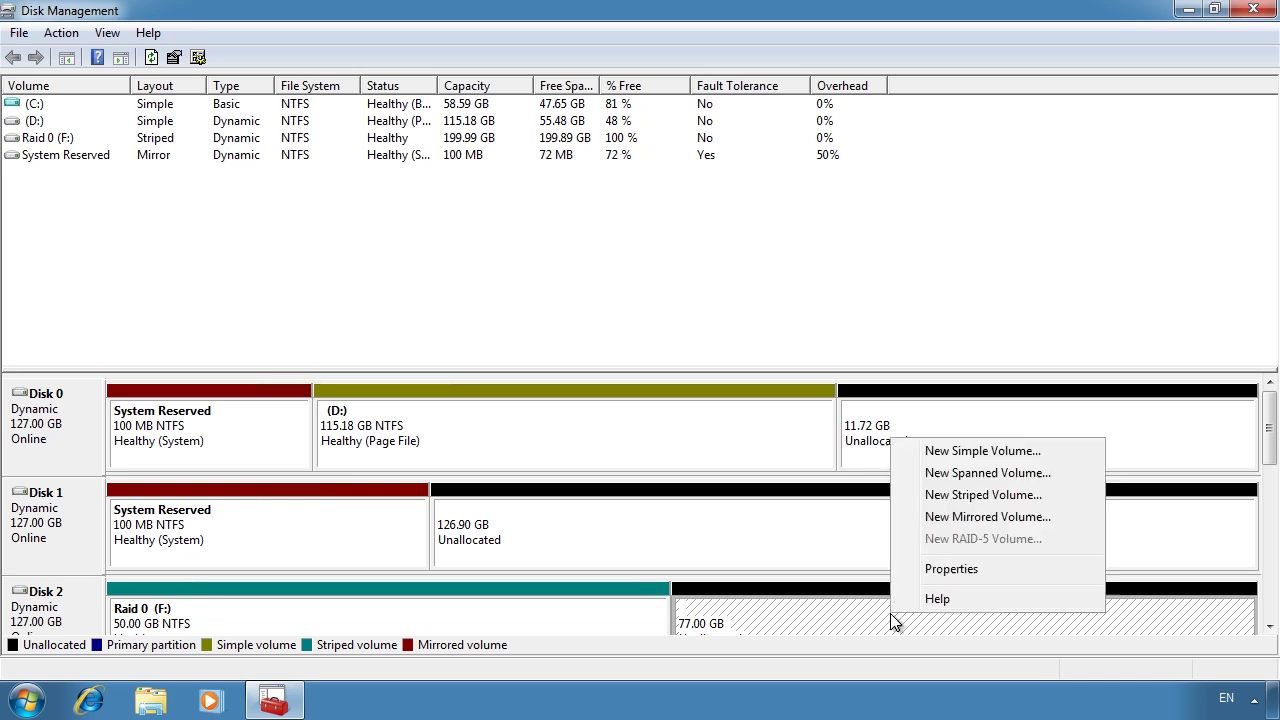
pyautogui.click(1068, 474)
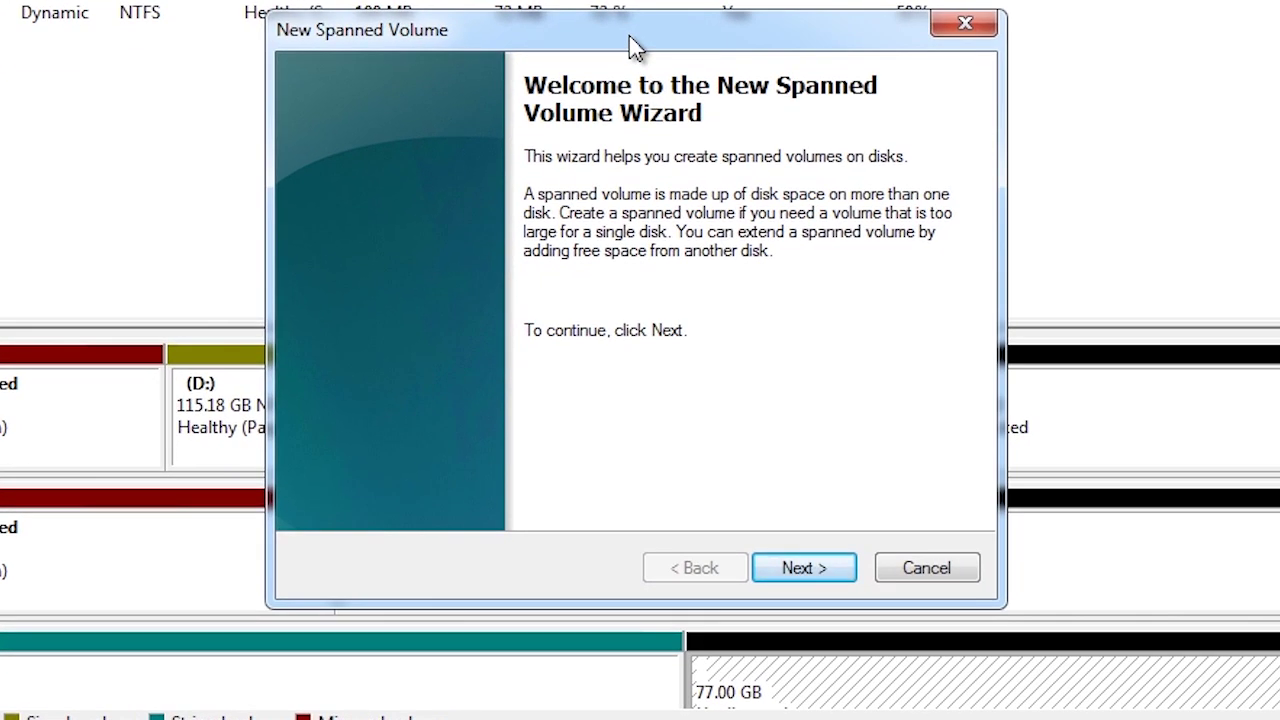
pyautogui.click(810, 567)
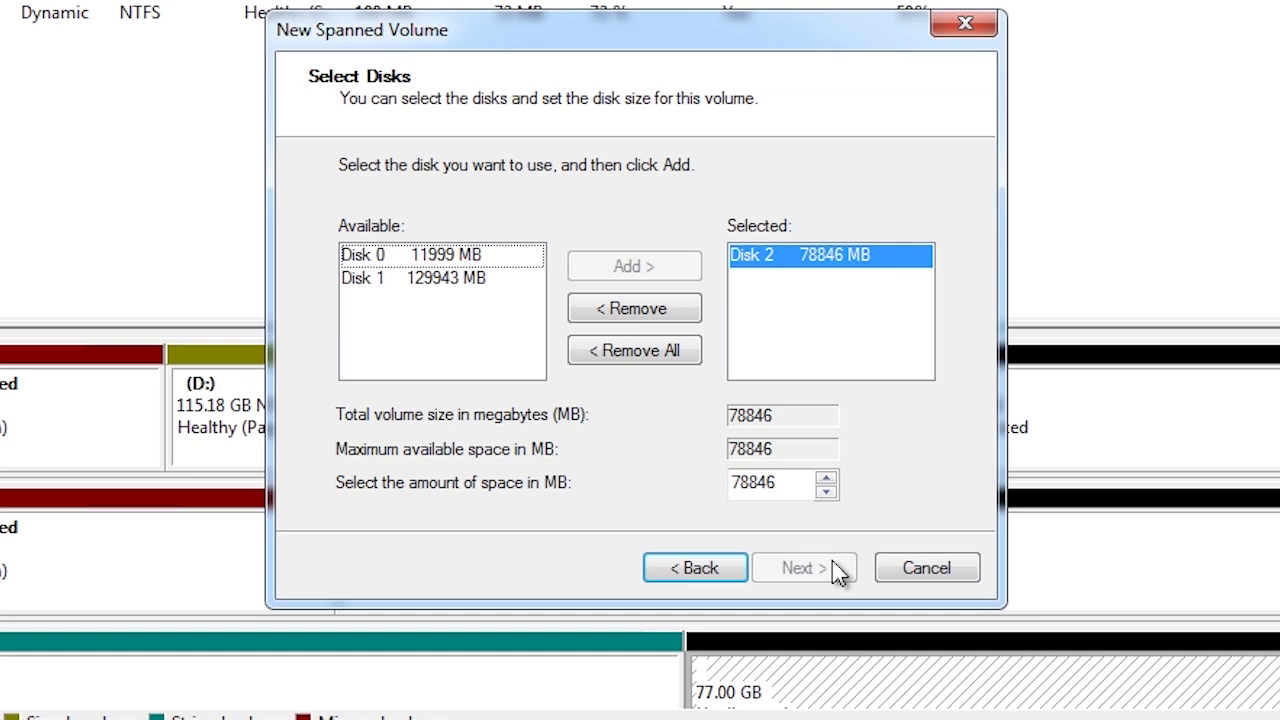
pyautogui.click(430, 255)
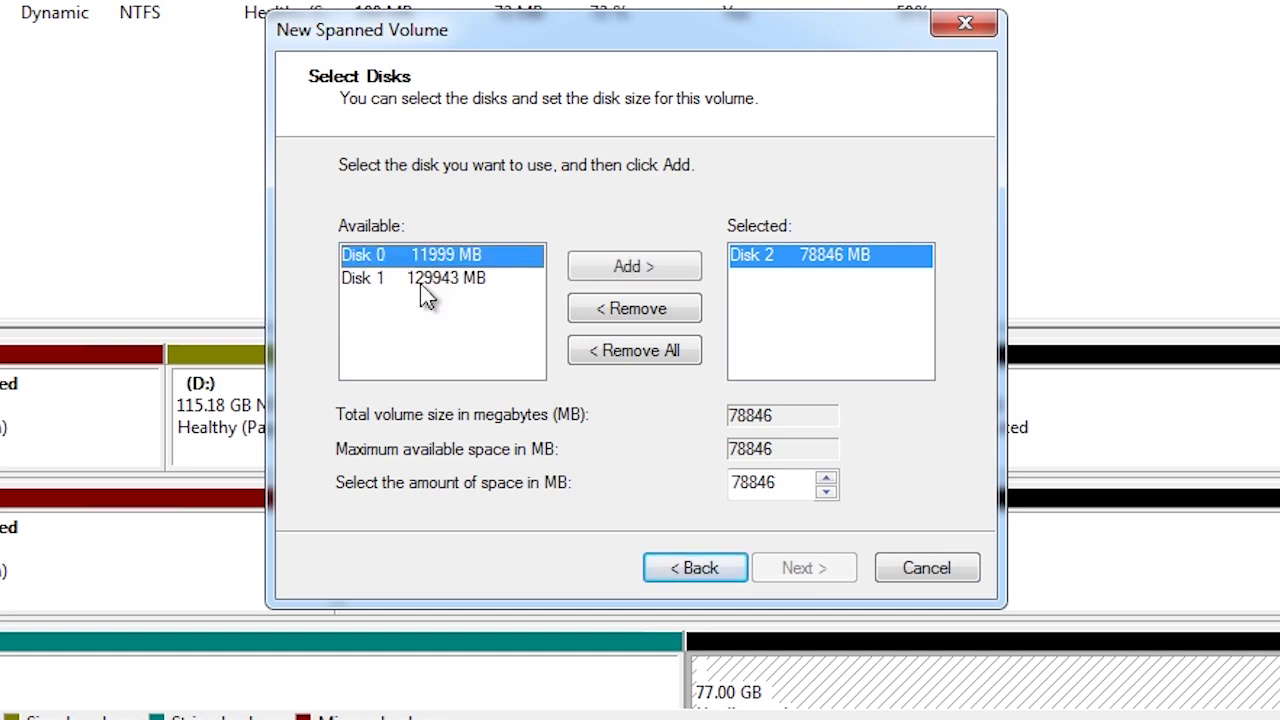
pyautogui.keyDown('shift'); pyautogui.click(425, 280); pyautogui.keyUp('shift')
pyautogui.click(625, 266)
pyautogui.click(803, 568)
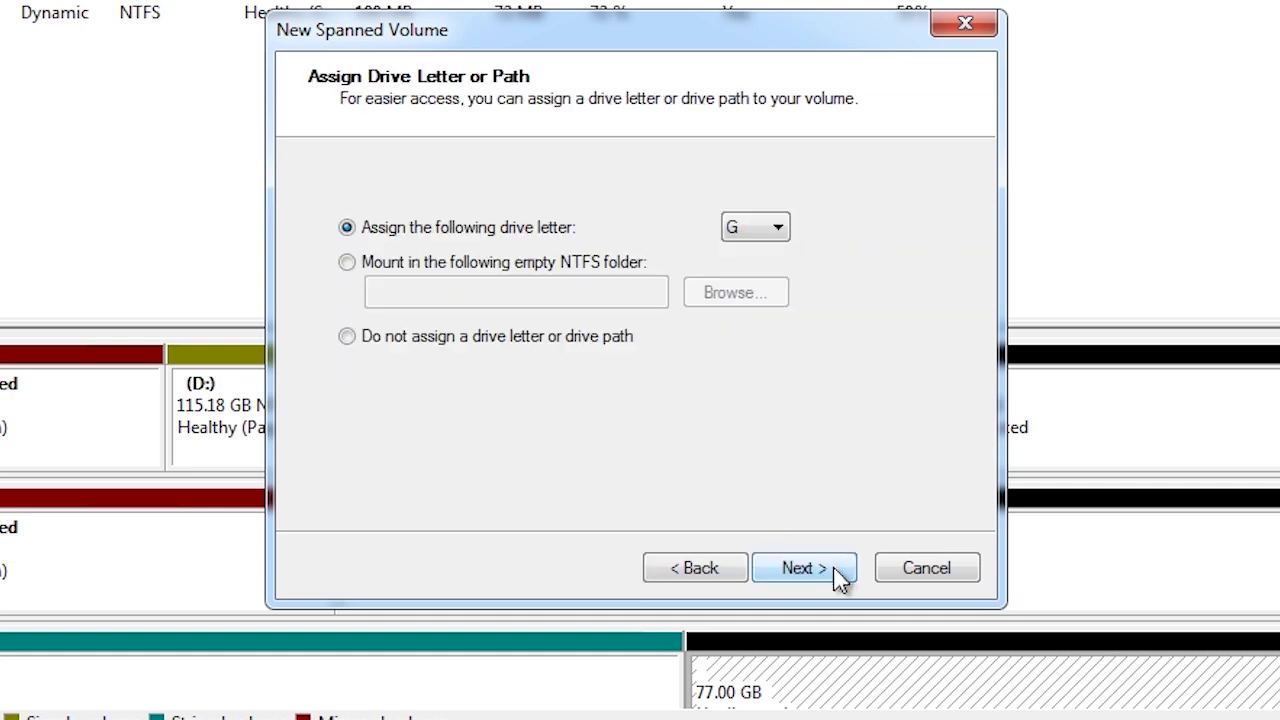
pyautogui.click(835, 572)
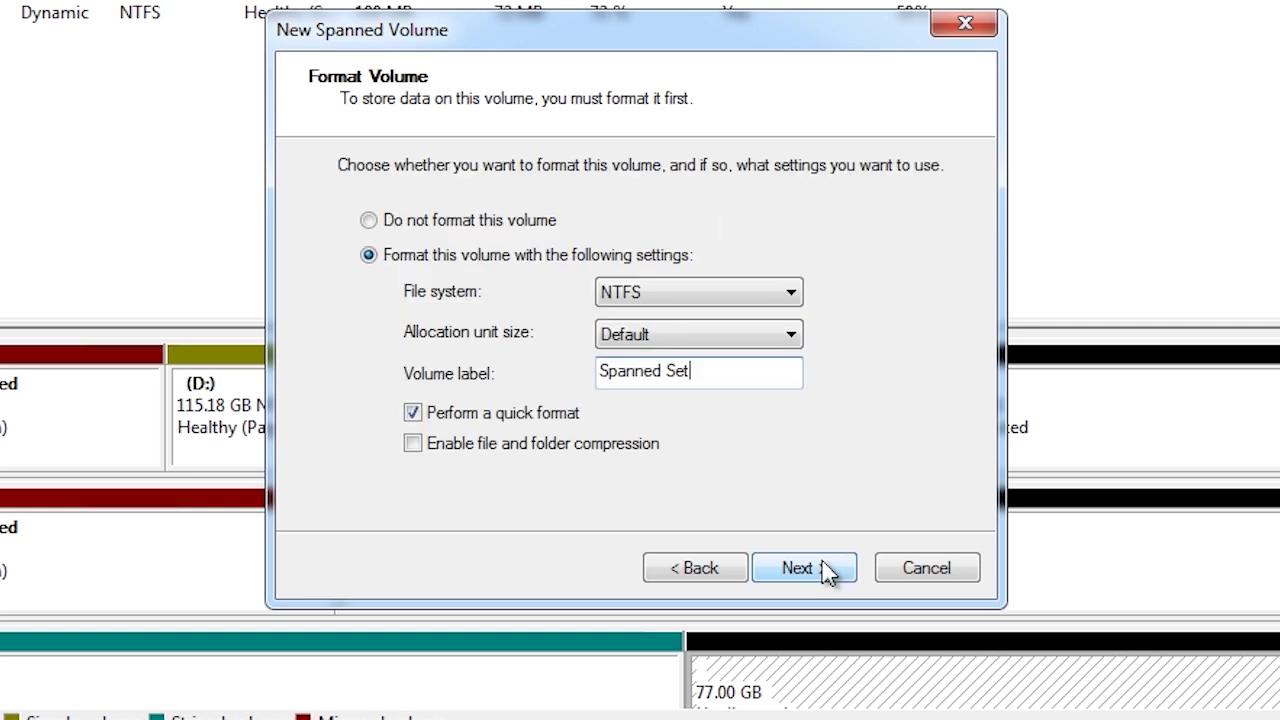
pyautogui.click(826, 572)
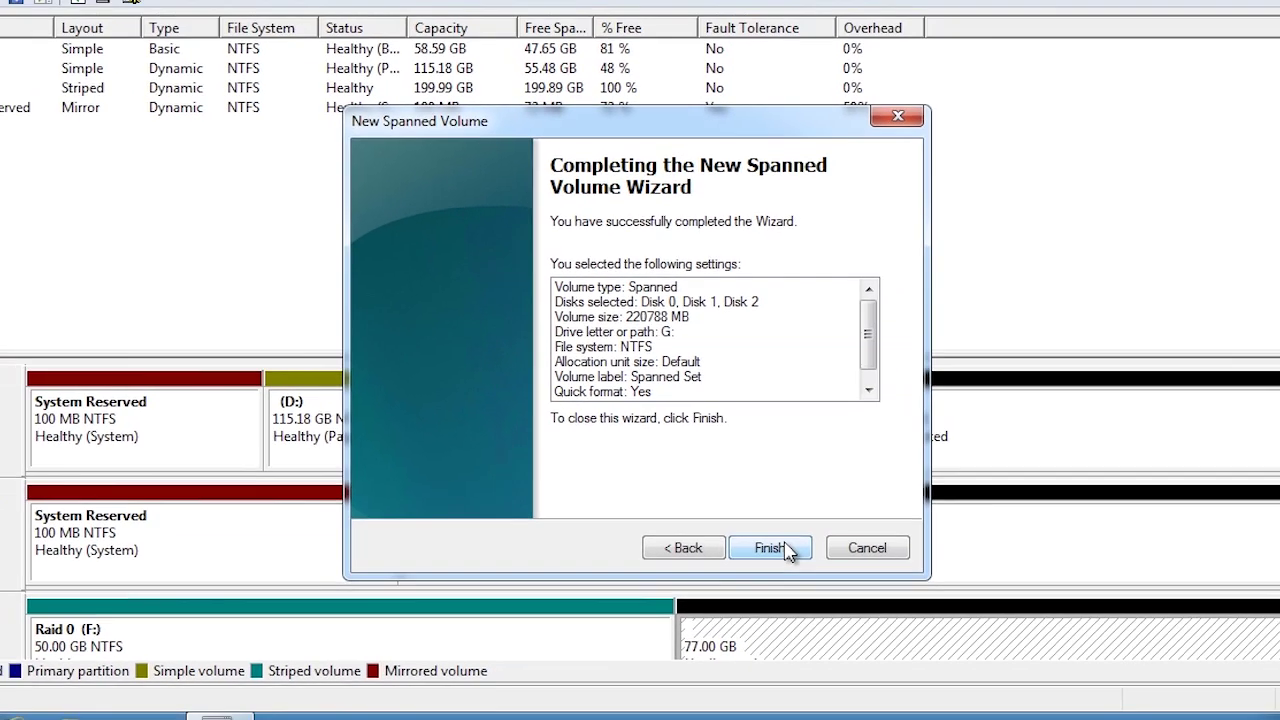
pyautogui.click(826, 570)
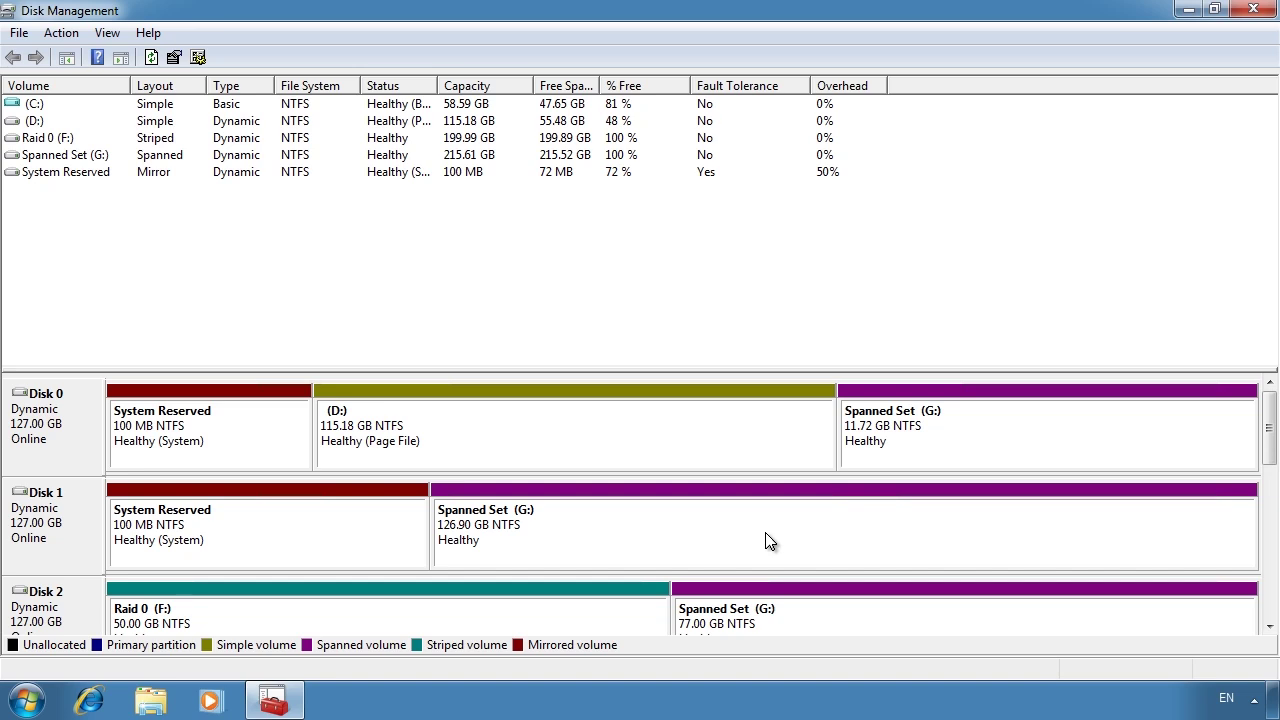
# Delete the Spanned Set (G:) volume, returning its space to unallocated
pyautogui.rightClick(1007, 424)
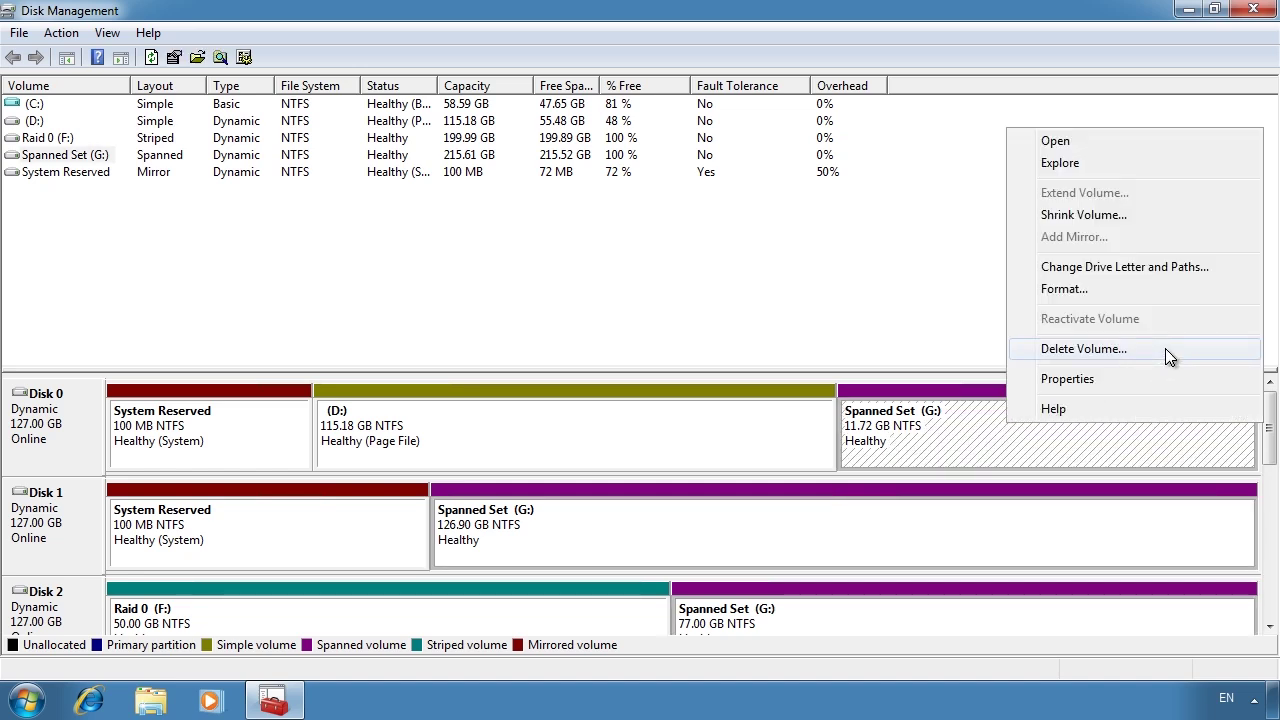
pyautogui.click(1083, 349)
pyautogui.click(756, 421)
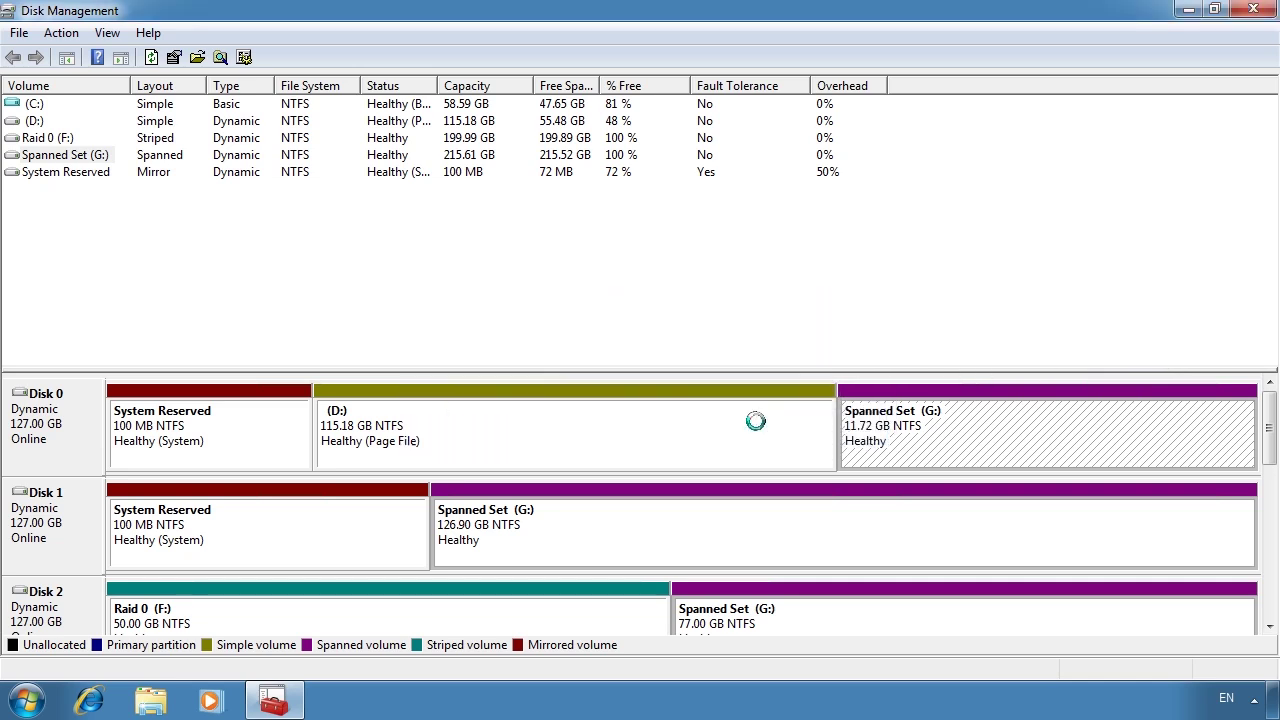
# Start Break Mirrored Volume on System Reserved but decline, keeping the mirror intact
pyautogui.click(221, 449)
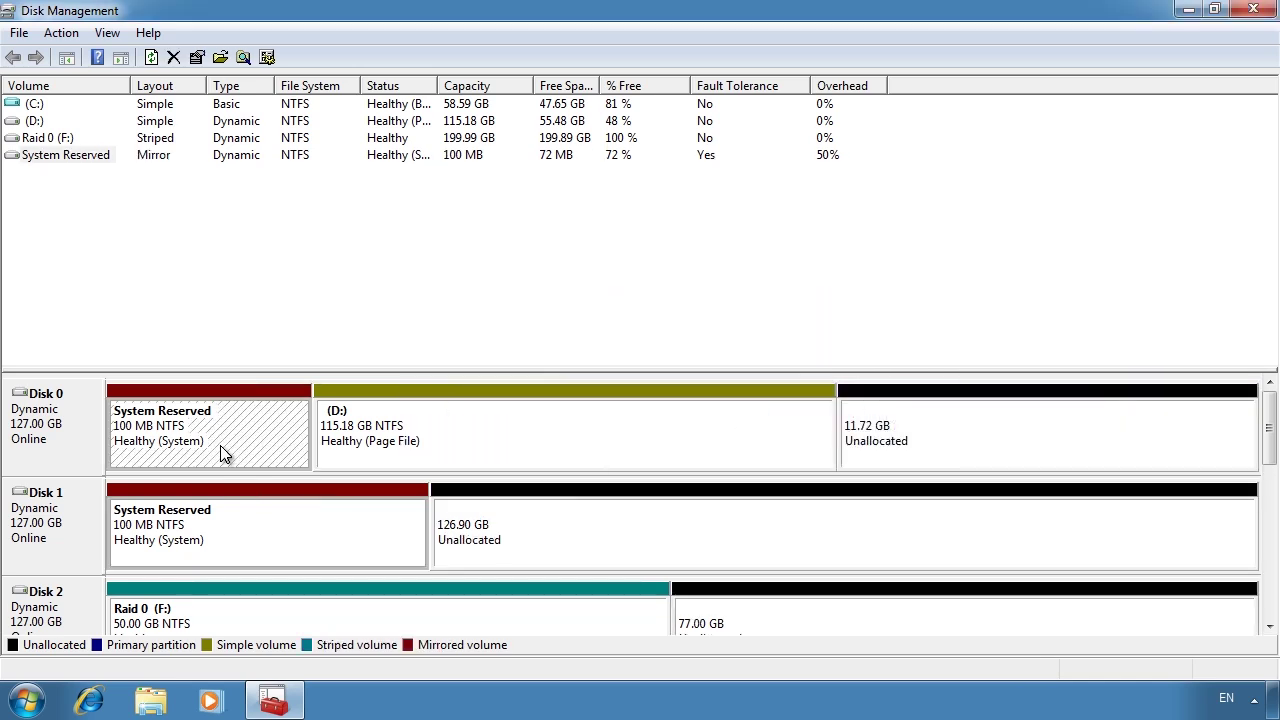
pyautogui.rightClick(220, 445)
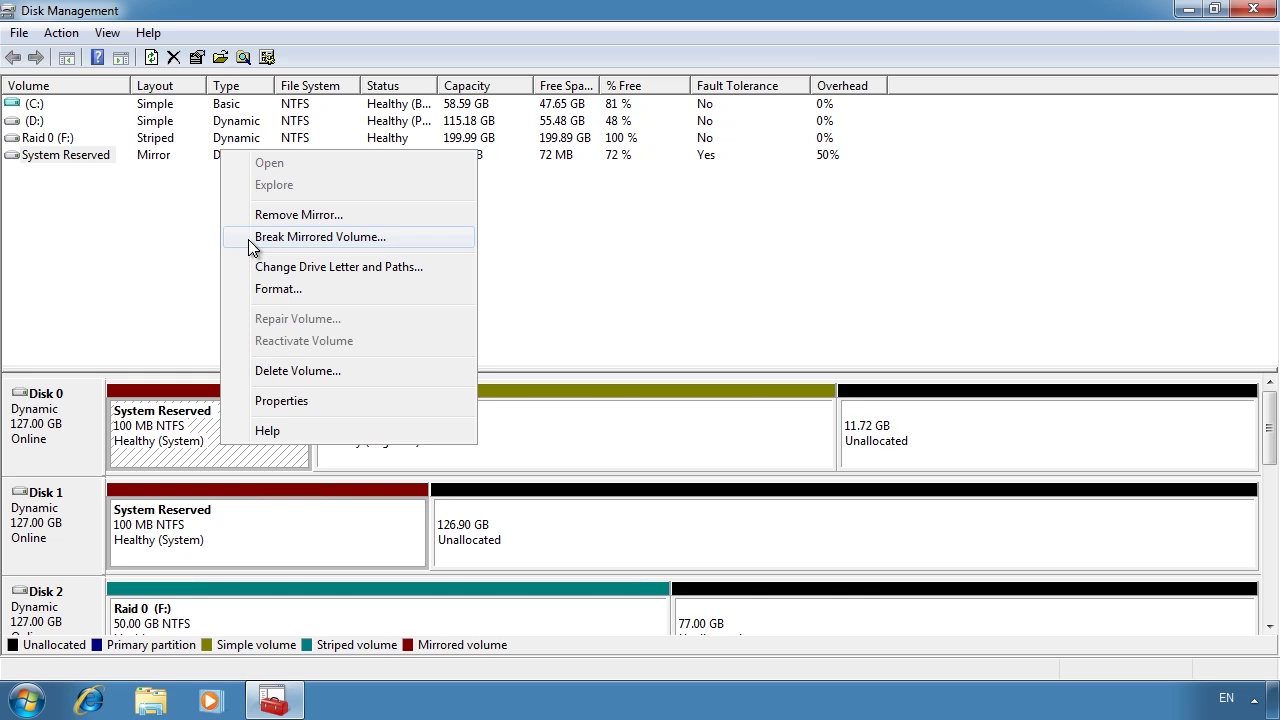
pyautogui.click(248, 239)
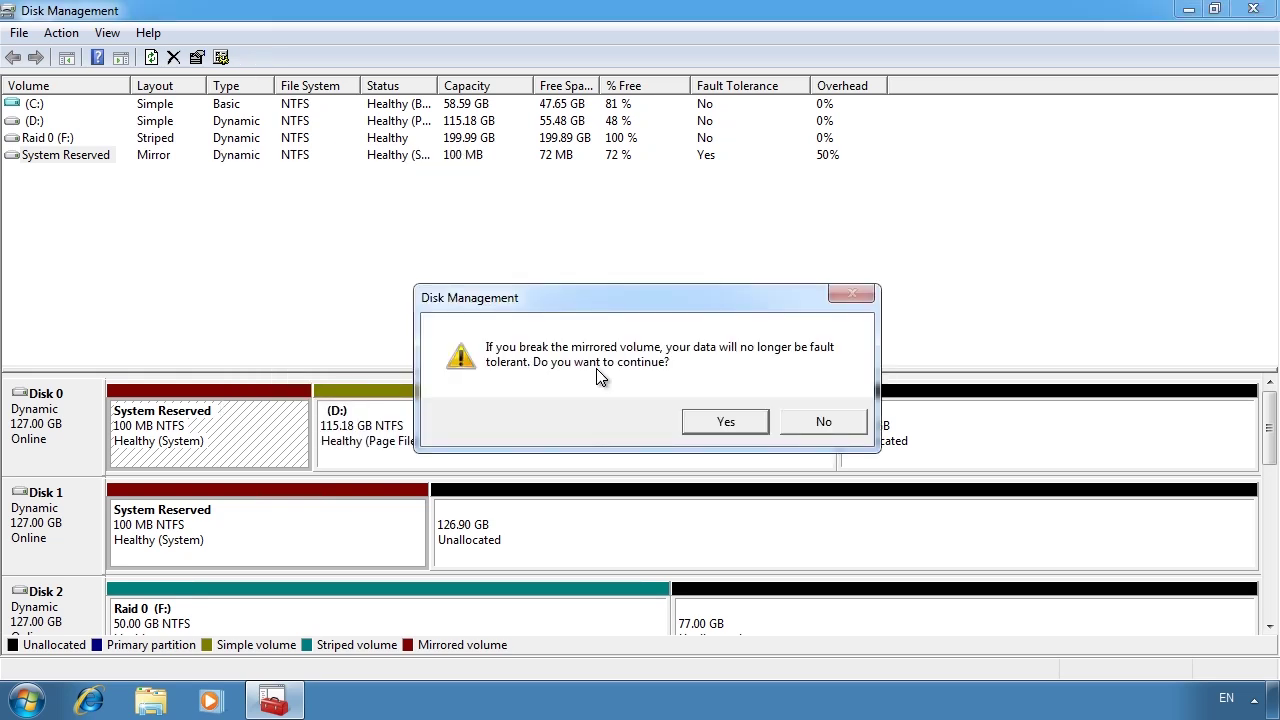
pyautogui.click(840, 422)
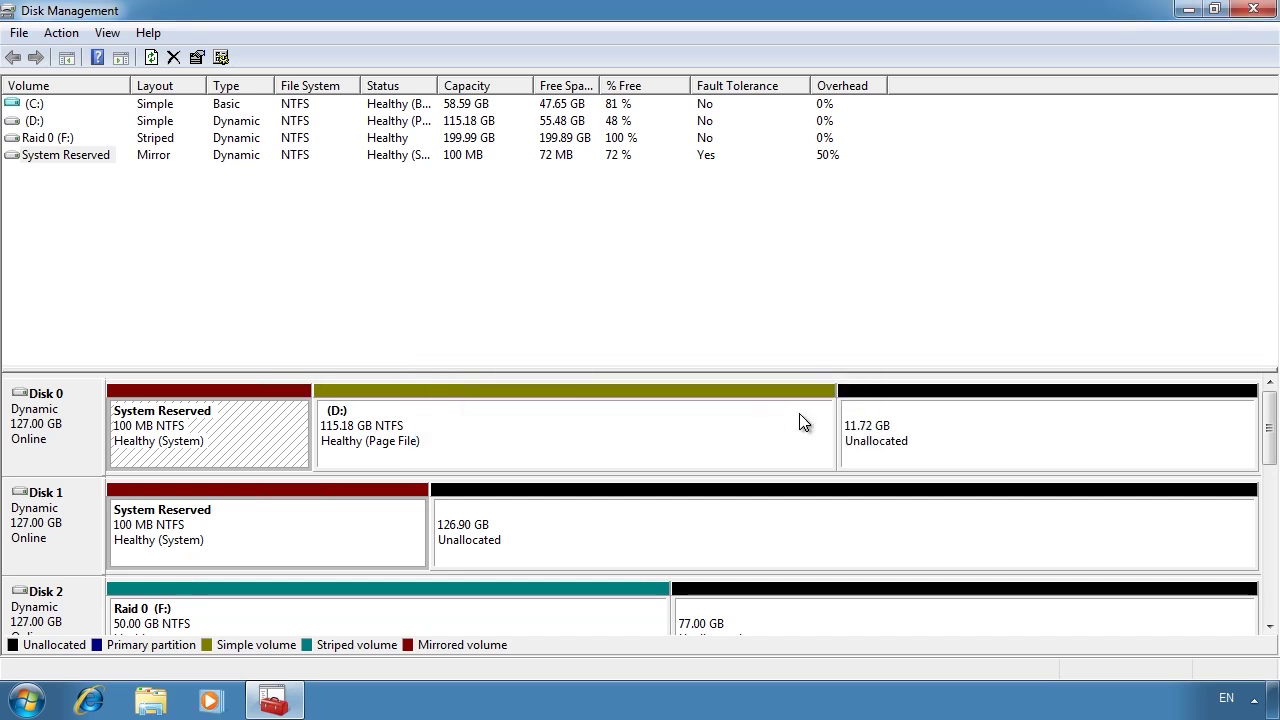
pyautogui.rightClick(855, 603)
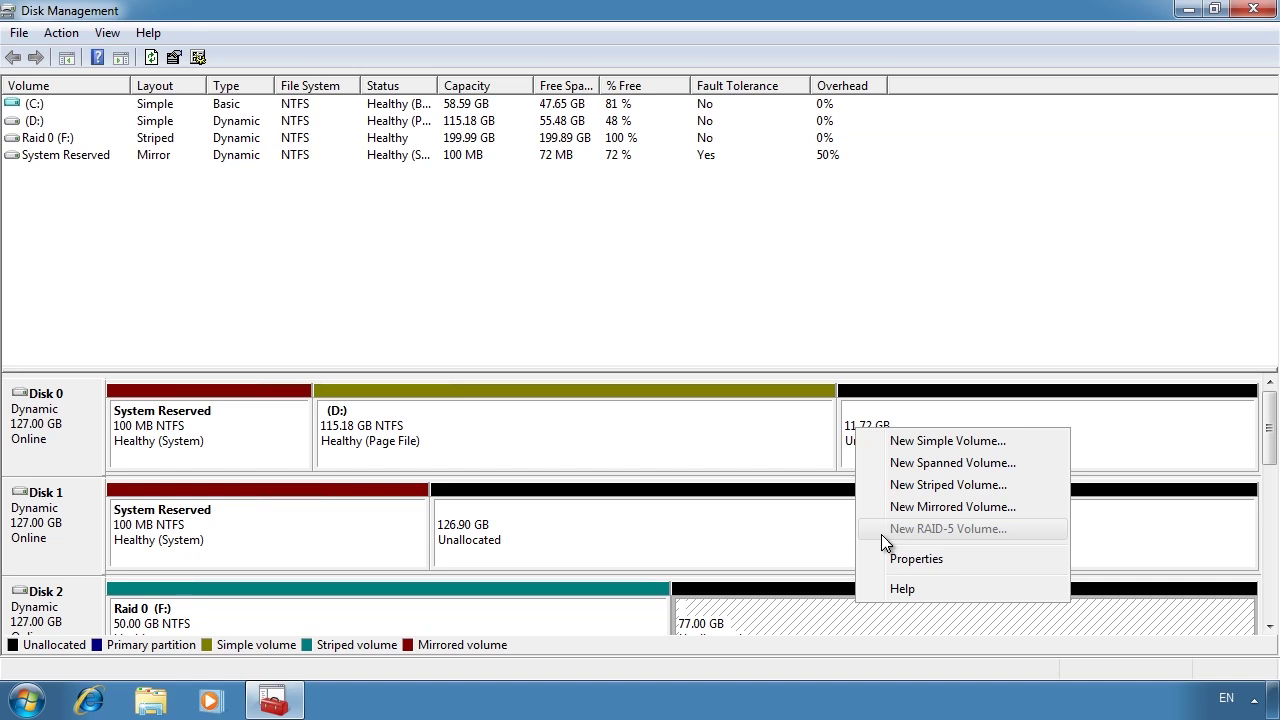
pyautogui.click(790, 303)
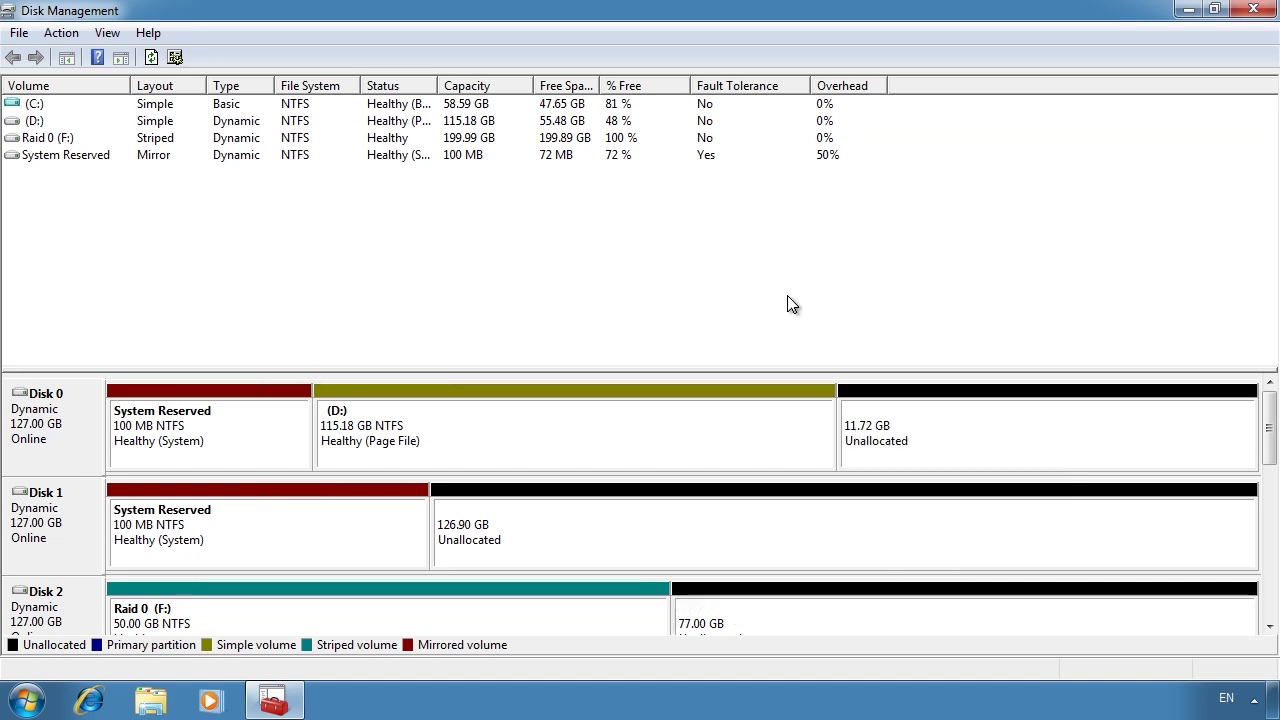